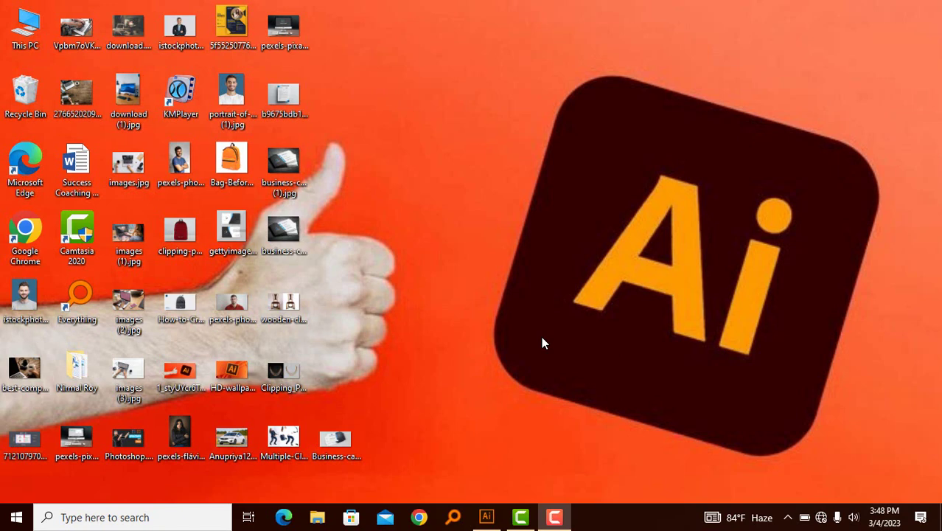
- Refresh the desktop and open Adobe Illustrator CC 2019
click(16, 517)
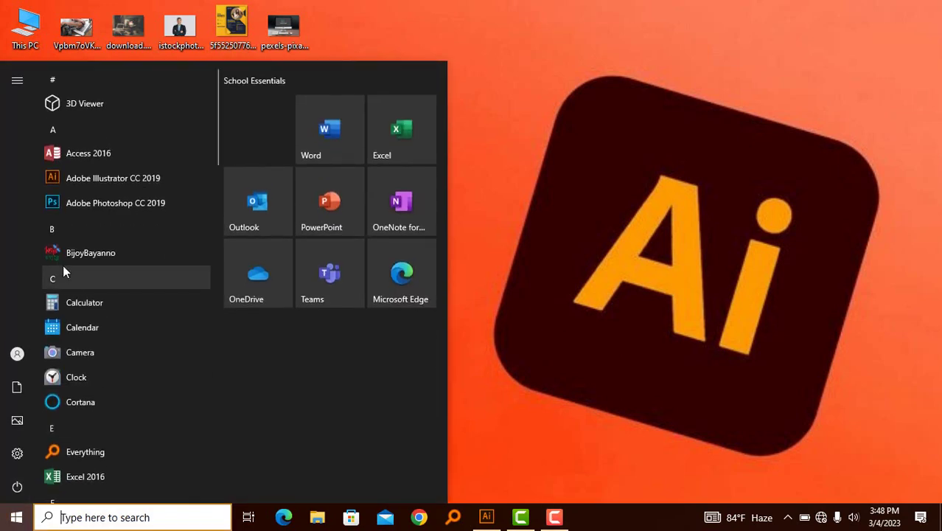
click(71, 180)
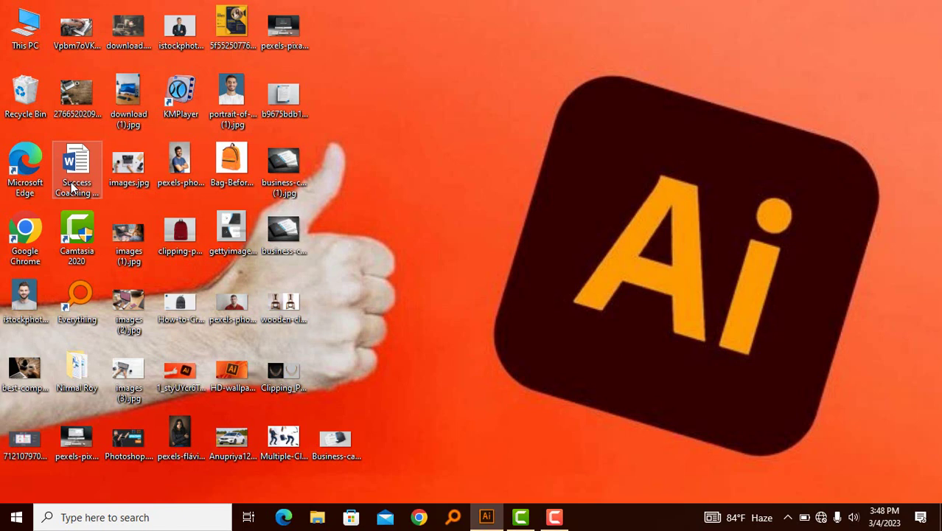
right_click(459, 190)
click(489, 232)
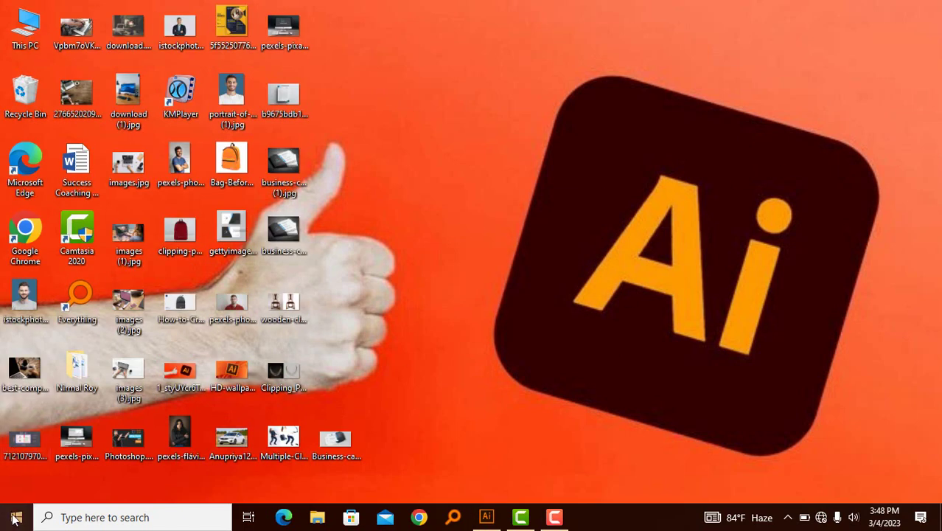
click(16, 517)
click(95, 178)
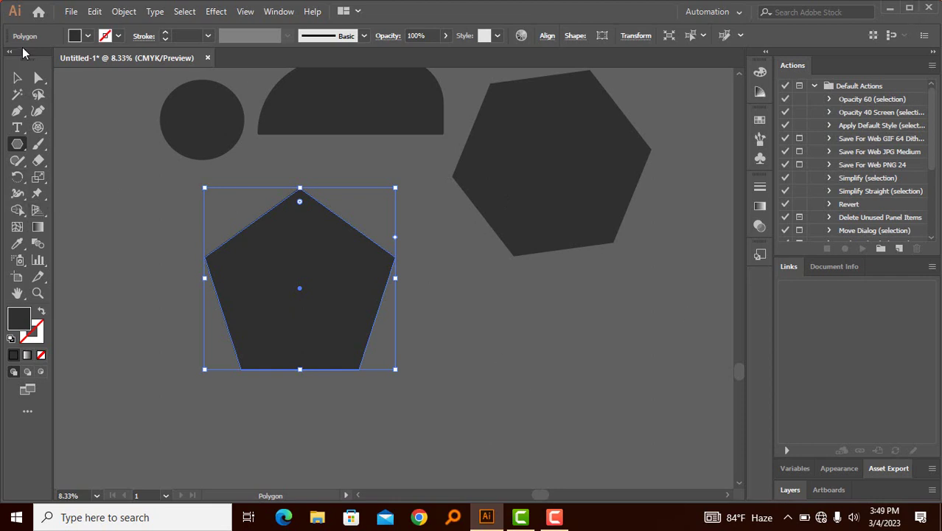
- Create a new portrait A4 document, 595.276 x 841.89 pt, with one artboard
click(71, 12)
click(86, 33)
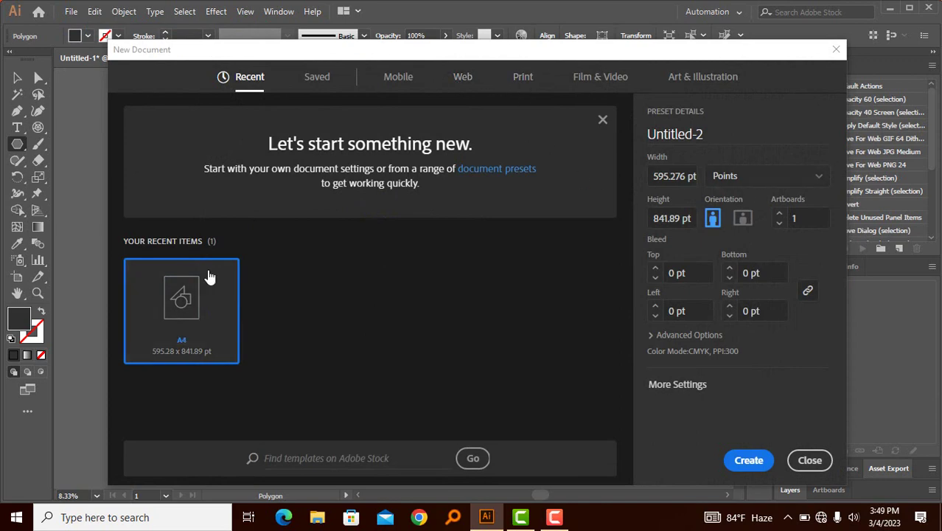
click(752, 461)
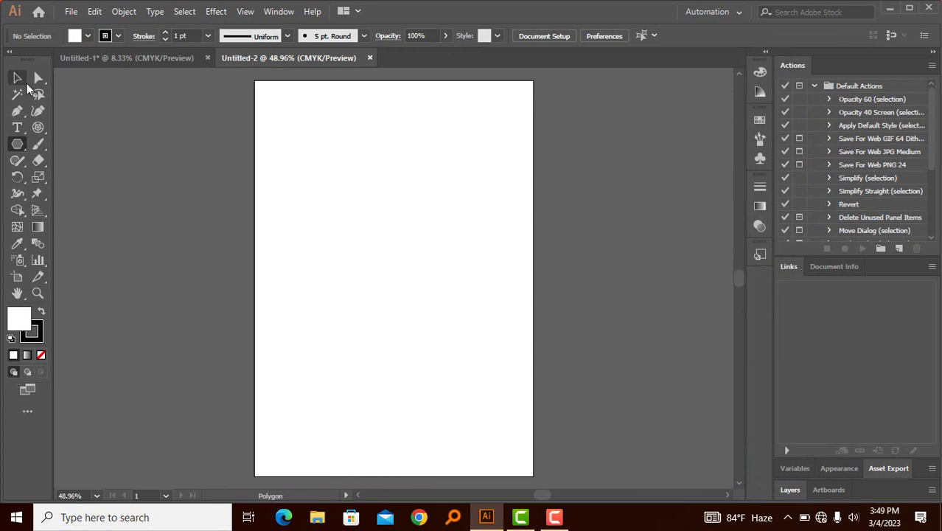
click(17, 77)
drag(19, 146, 31, 153)
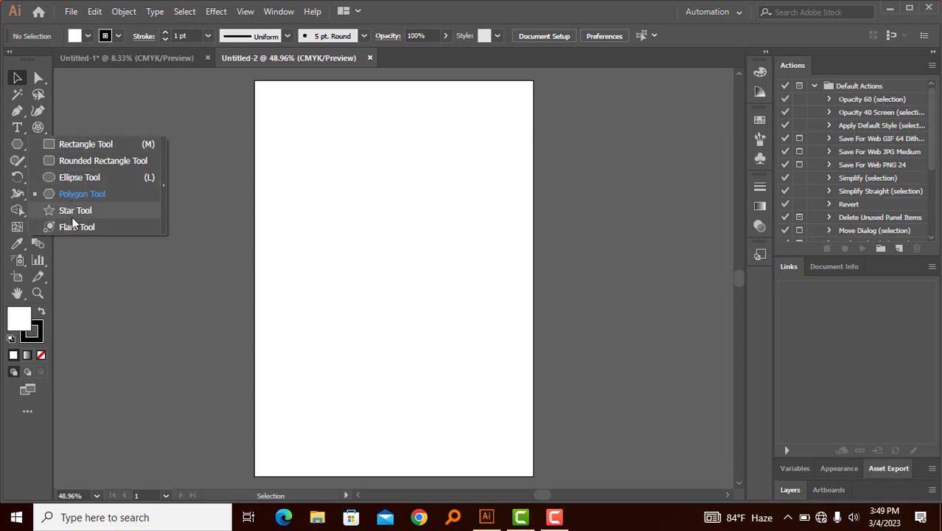
click(222, 325)
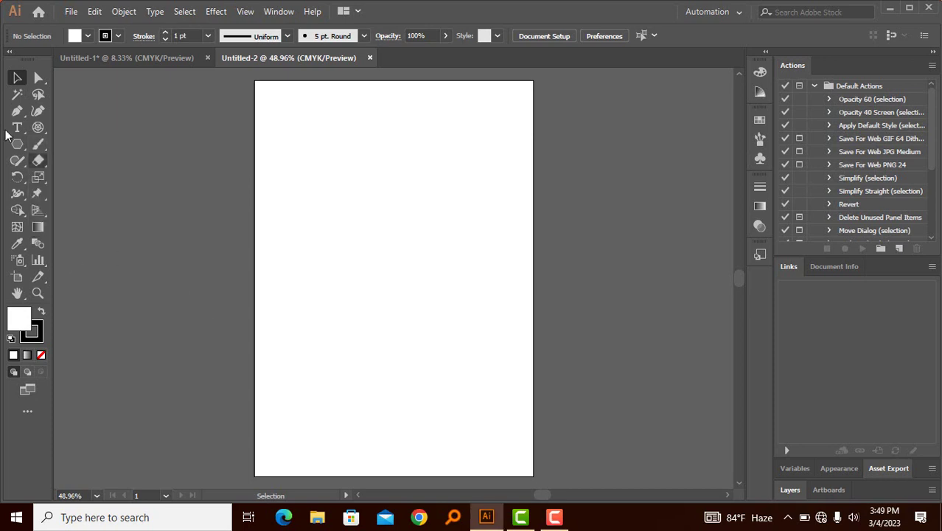
- Paint a straight line and two curves beside the artboard and one curve on it, using the Paintbrush at 1 pt
click(36, 151)
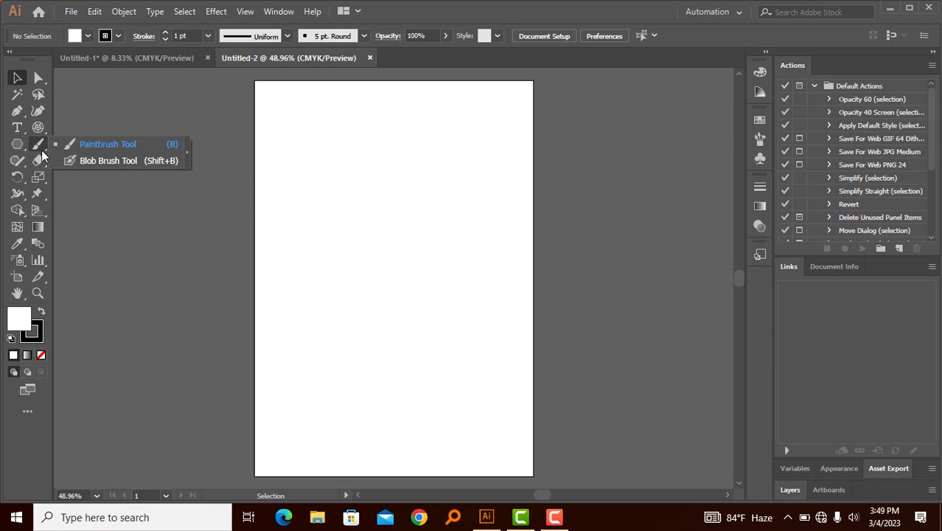
click(74, 144)
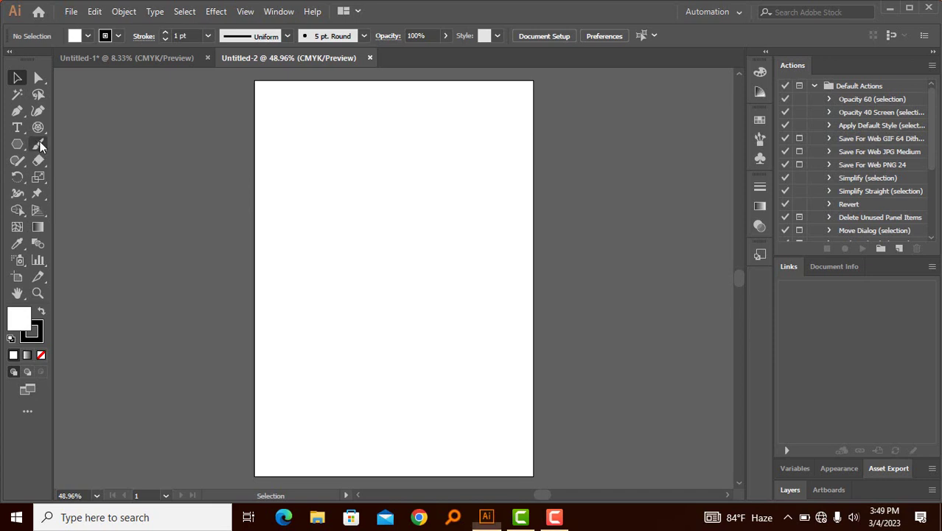
drag(81, 174, 236, 155)
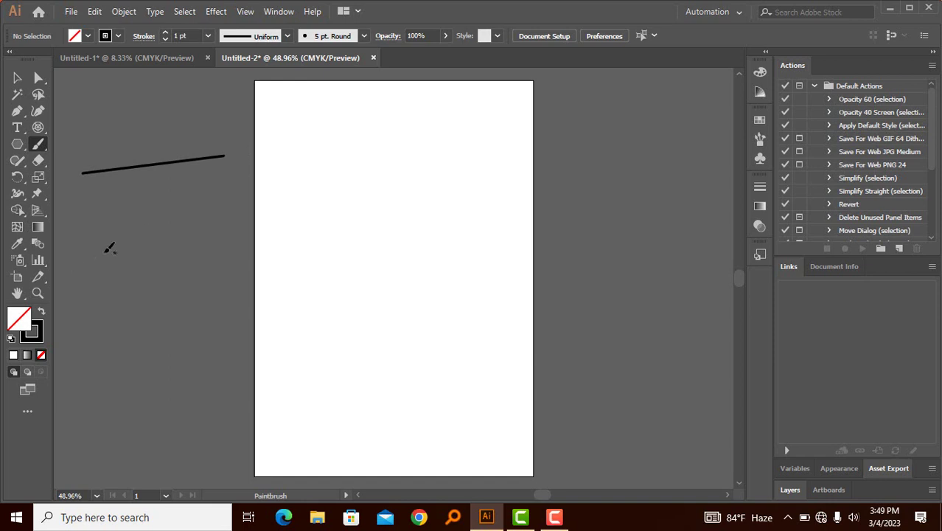
mouse_move(103, 250)
mouse_down()
mouse_move(155, 193)
mouse_move(198, 241)
mouse_move(150, 280)
mouse_up()
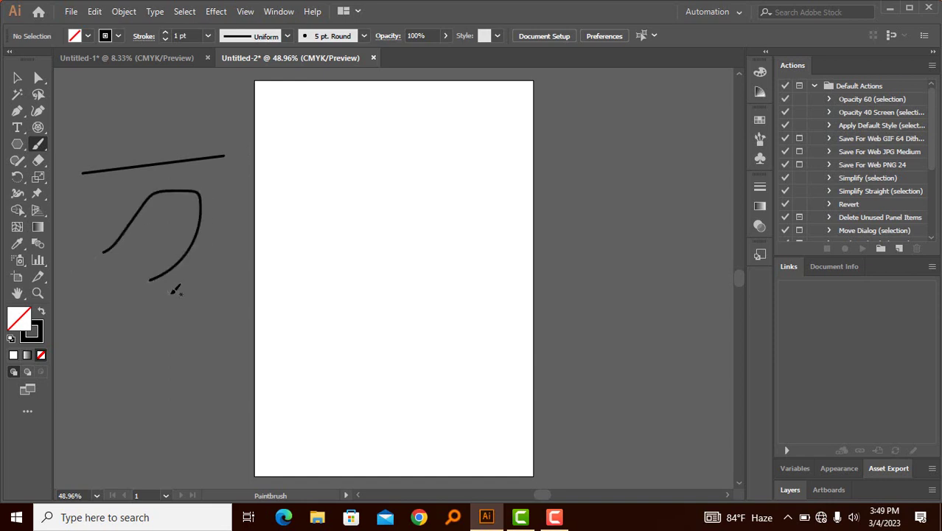
mouse_move(207, 295)
mouse_down()
mouse_move(221, 265)
mouse_move(236, 289)
mouse_move(220, 325)
mouse_move(183, 333)
mouse_up()
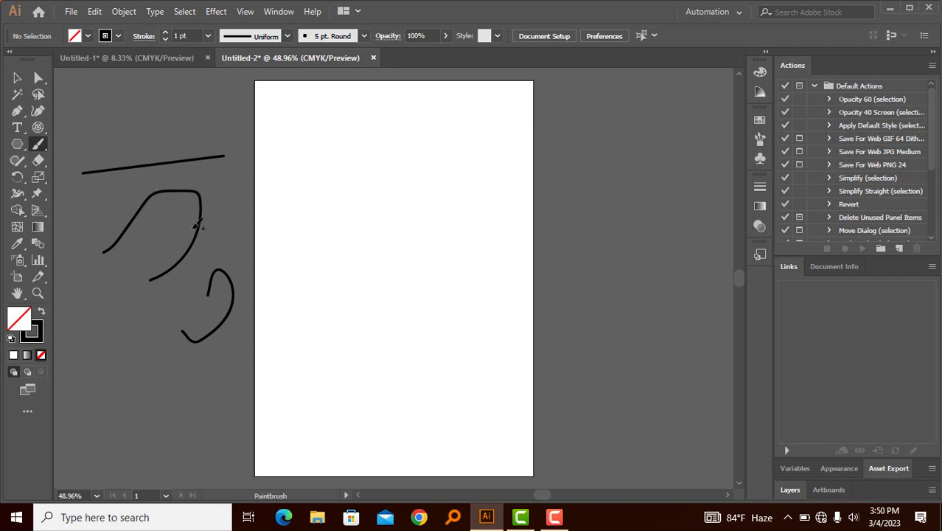
mouse_move(308, 209)
mouse_down()
mouse_move(366, 193)
mouse_move(351, 232)
mouse_up()
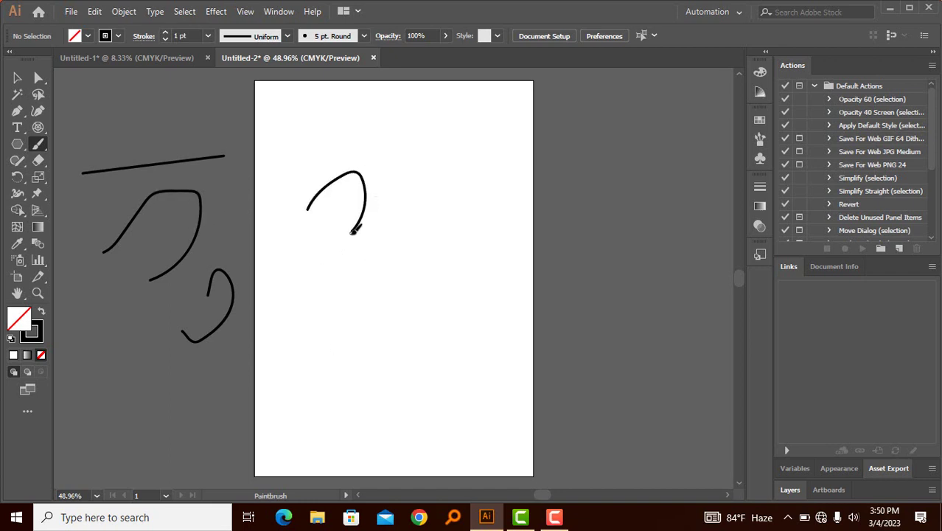
- Set the stroke weight to 6 pt and paint a thick curve in the middle of the artboard
click(209, 36)
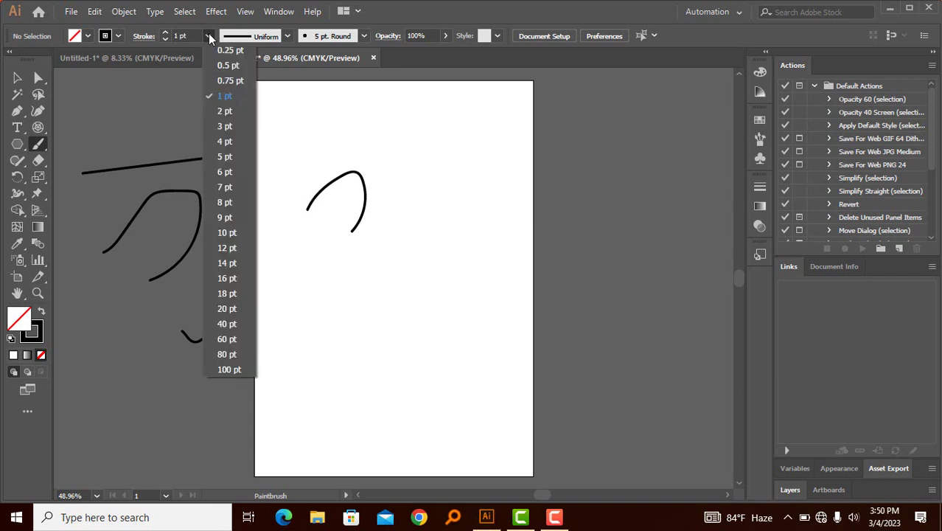
click(228, 172)
drag(339, 301, 356, 380)
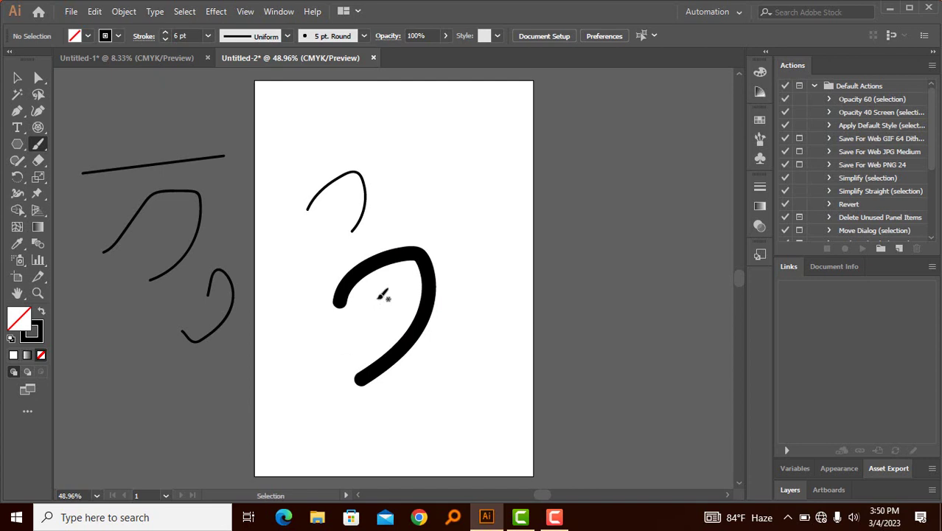
- Undo all the black brush strokes on and beside the artboard
key(ctrl+z)
key(ctrl+z)
key(ctrl+z)
key(ctrl+z)
key(ctrl+z)
key(ctrl+z)
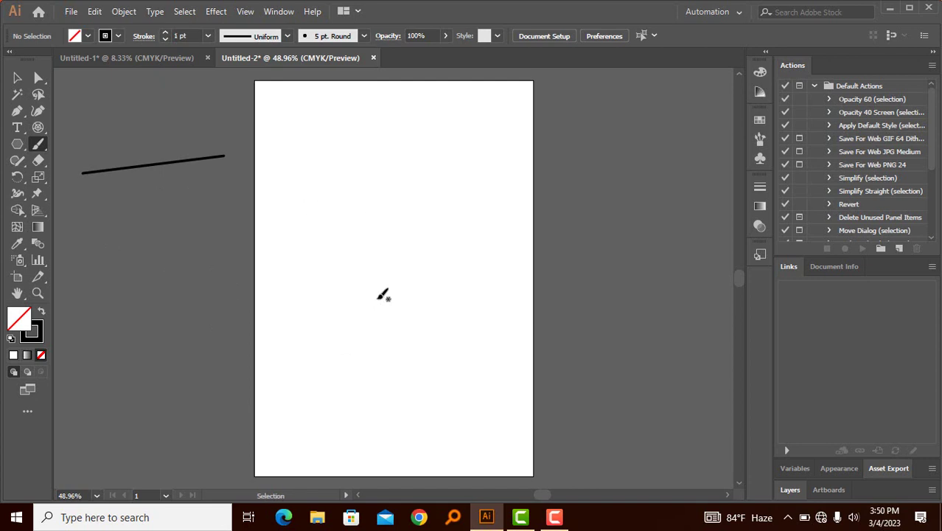
- Activate the Paintbrush tool and set the stroke weight to 6 pt
click(38, 158)
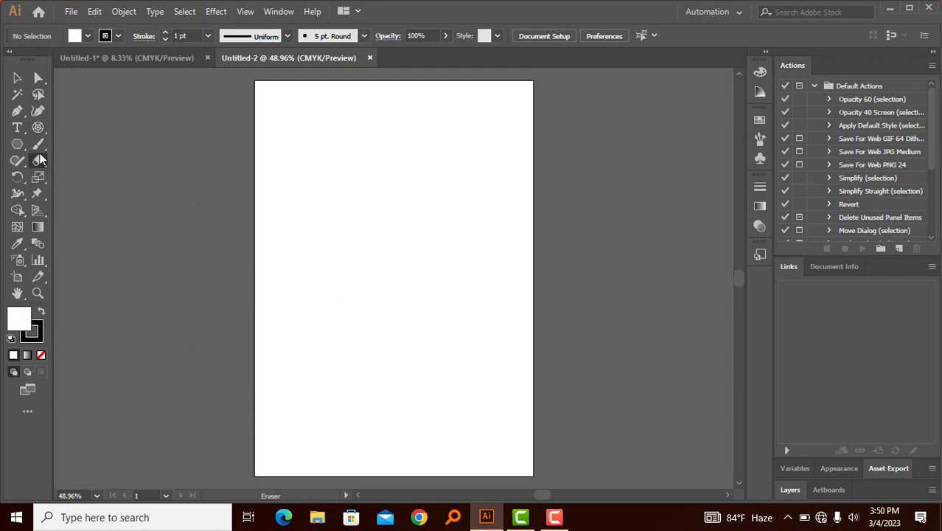
click(41, 149)
click(94, 145)
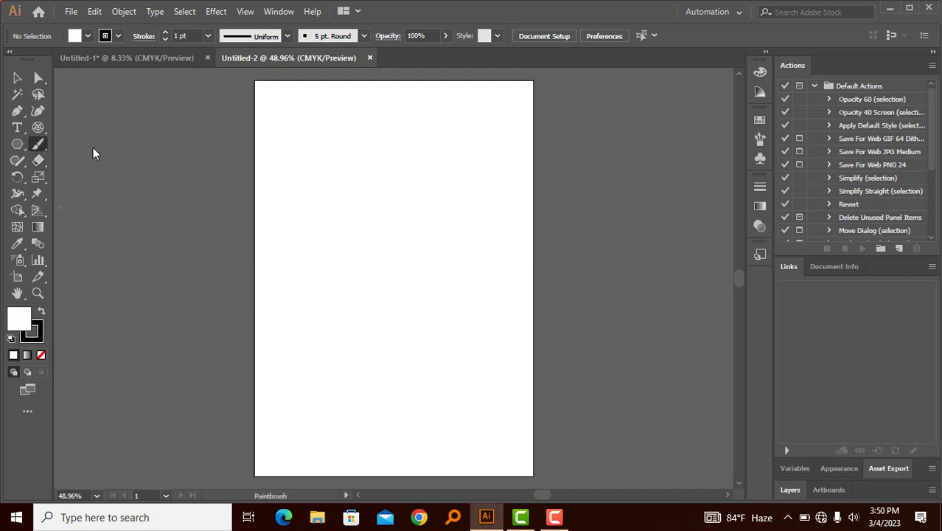
click(208, 35)
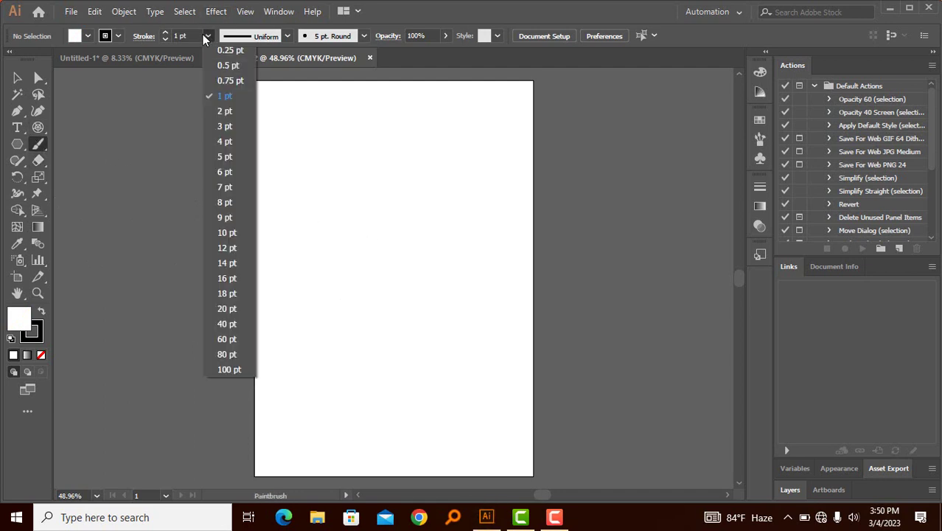
click(219, 177)
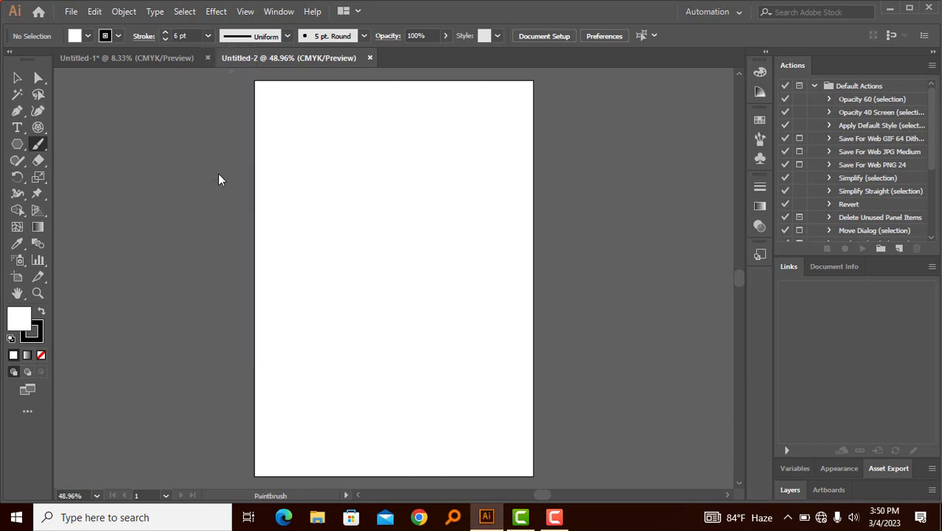
- Set the stroke color to the red swatch (C=0, M=100, Y=100, K=0)
click(40, 338)
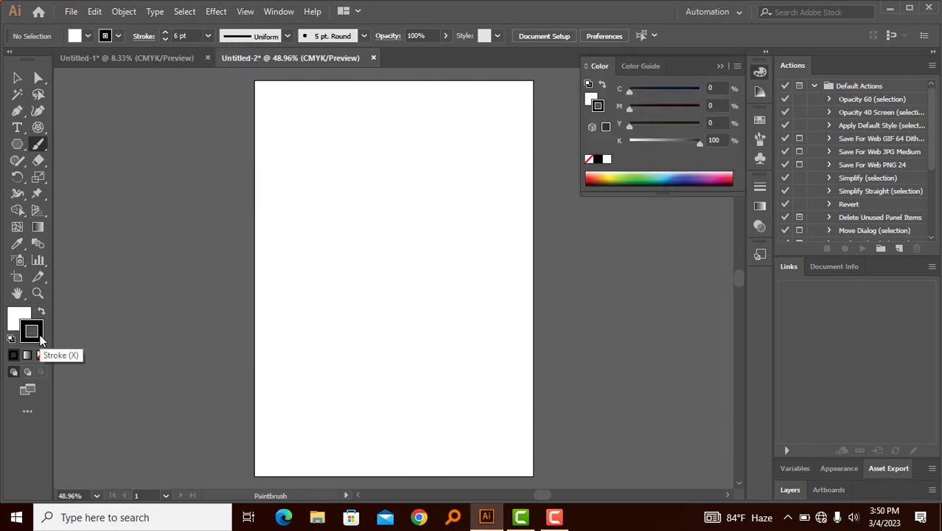
click(121, 39)
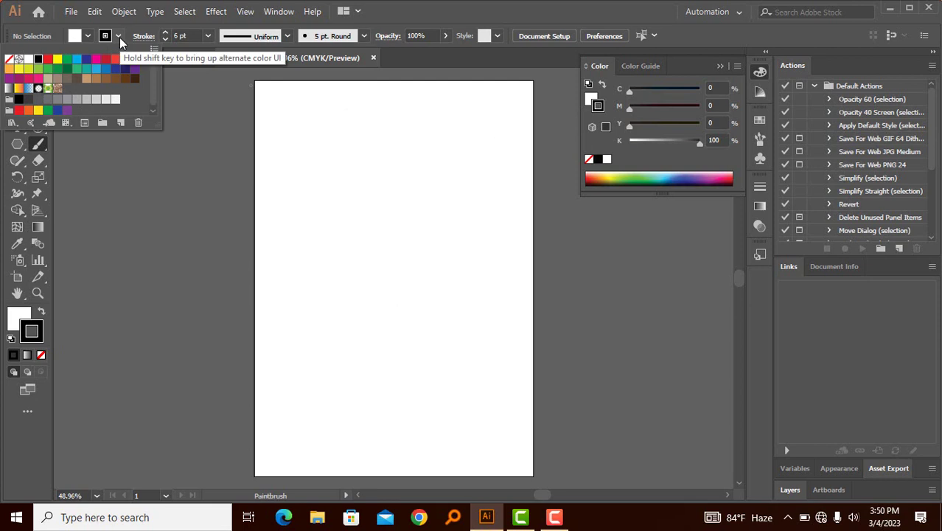
click(118, 37)
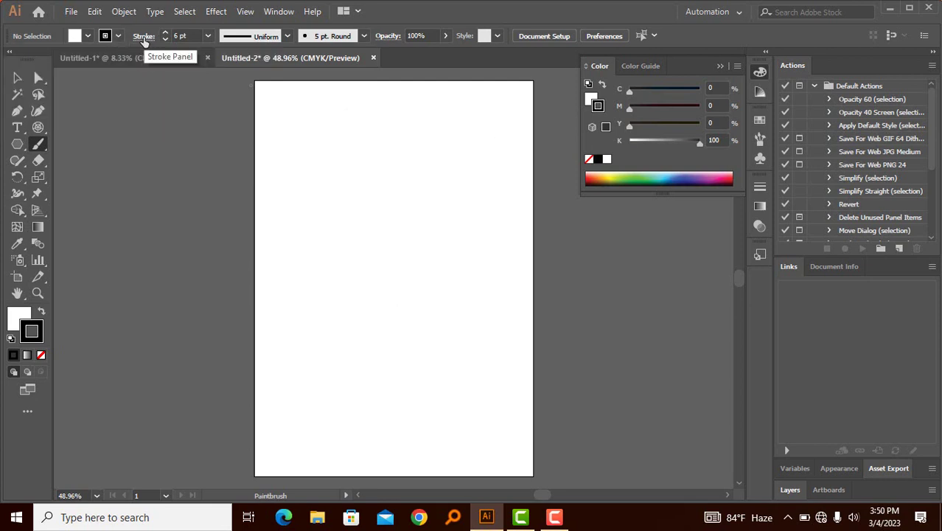
click(120, 39)
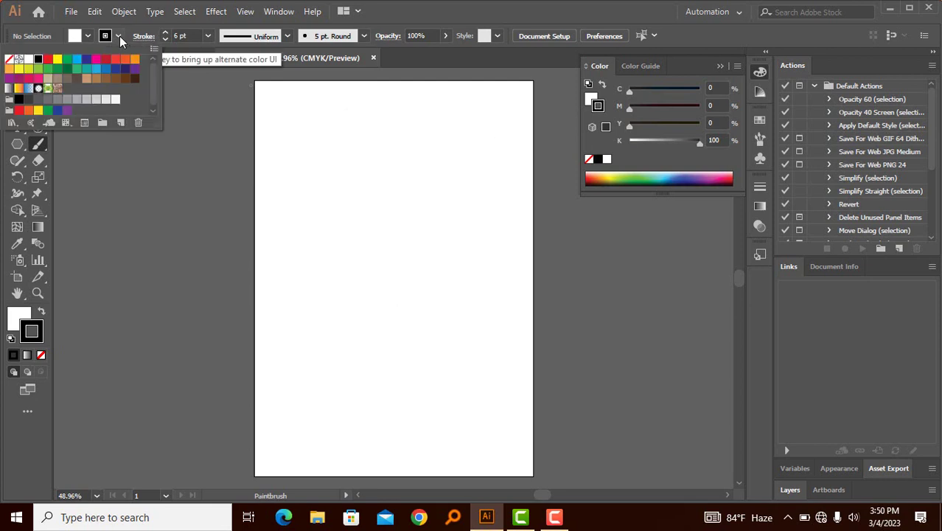
click(48, 58)
click(192, 222)
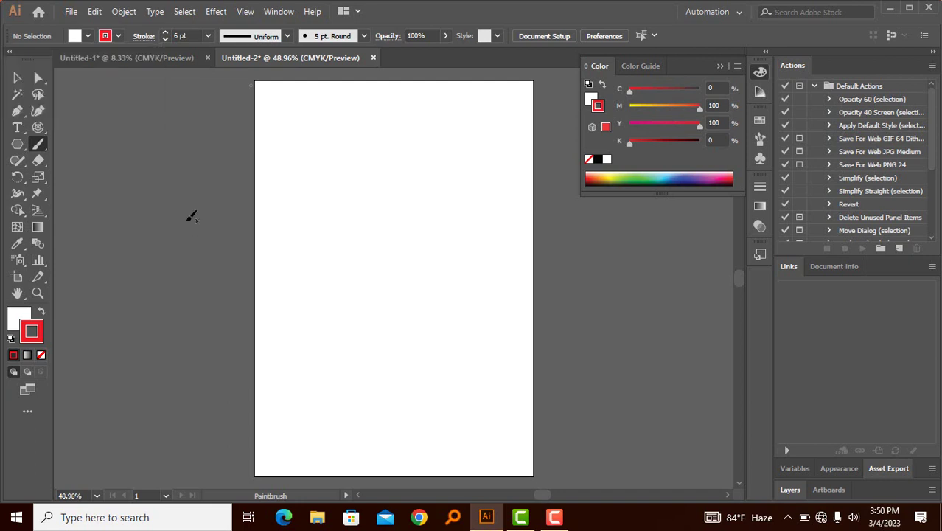
- Paint a large red curve beside the artboard, then a smaller curve and a looped stroke on the artboard
drag(118, 189, 124, 181)
drag(142, 298, 143, 295)
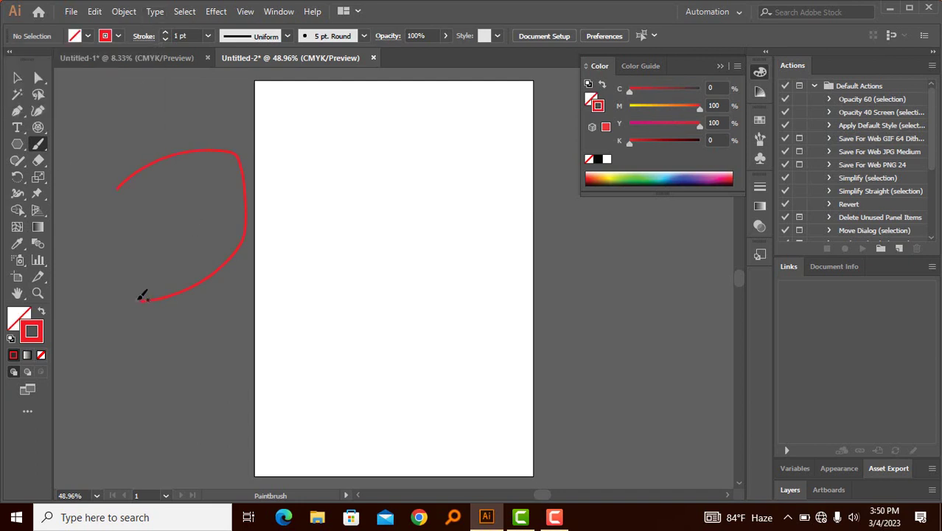
drag(317, 214, 333, 285)
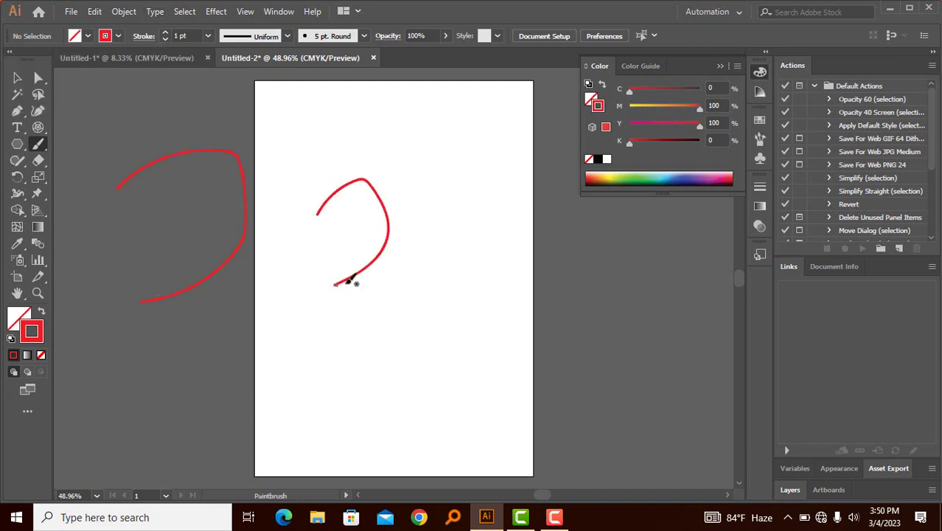
mouse_move(452, 228)
mouse_down()
mouse_move(400, 228)
mouse_move(445, 296)
mouse_move(357, 331)
mouse_move(422, 258)
mouse_up()
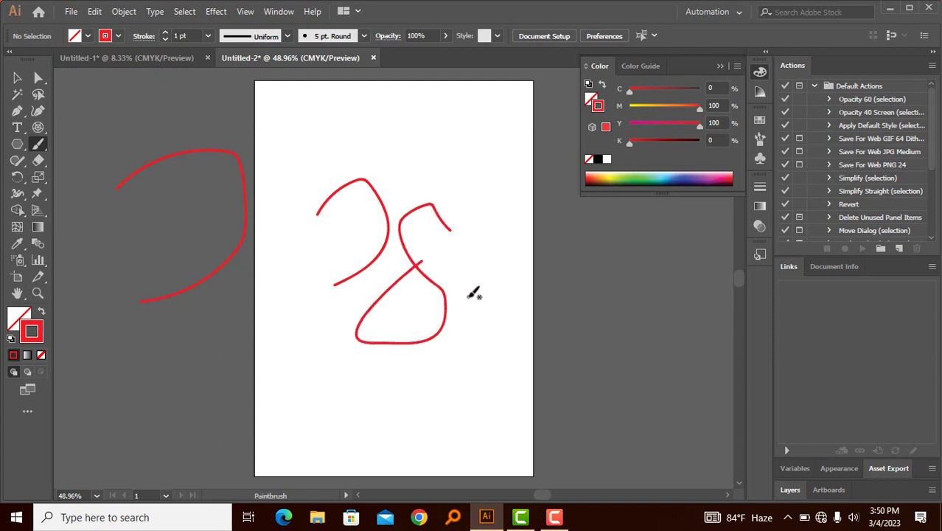
click(37, 168)
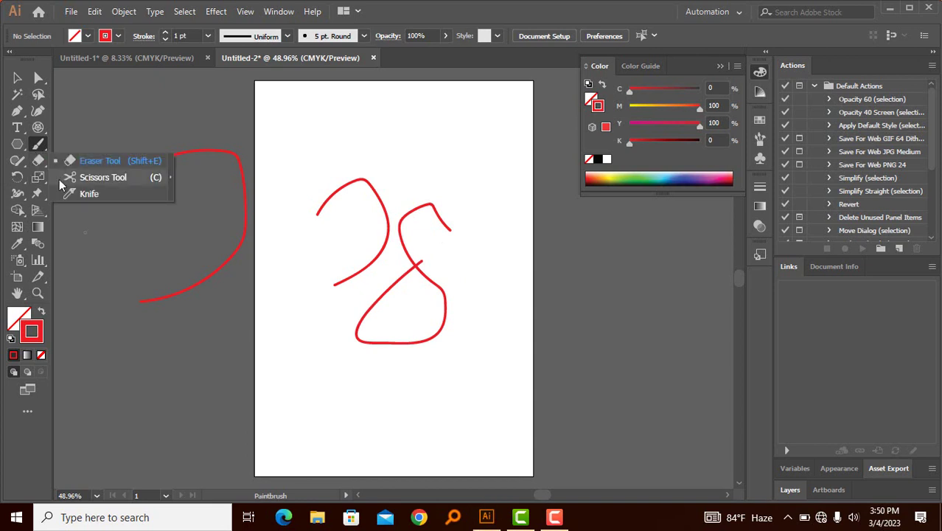
click(33, 148)
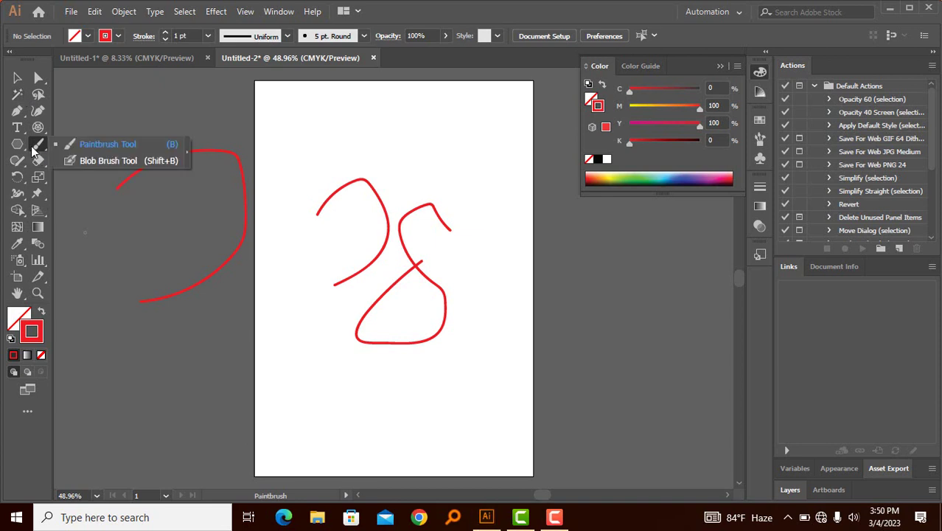
click(17, 77)
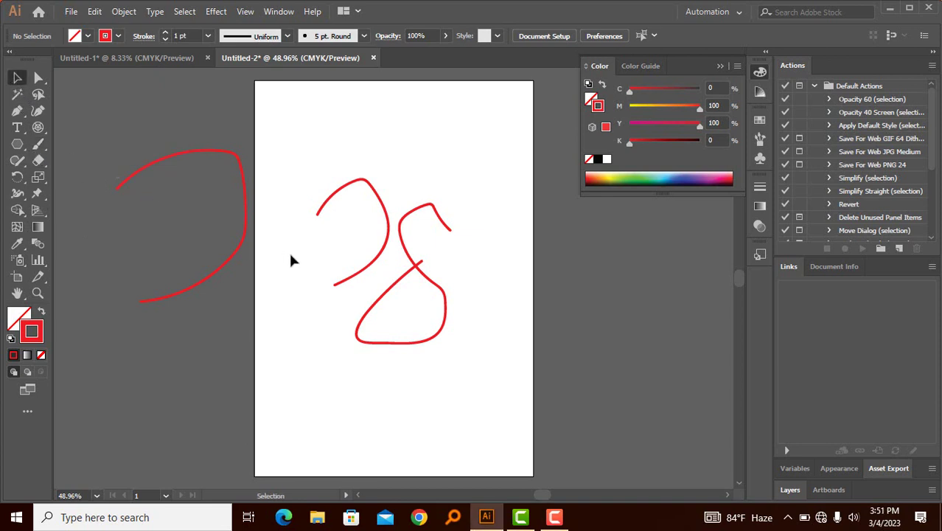
- Activate the Rotate tool and view the tools grouped with it and with the Shape Builder tool
click(18, 177)
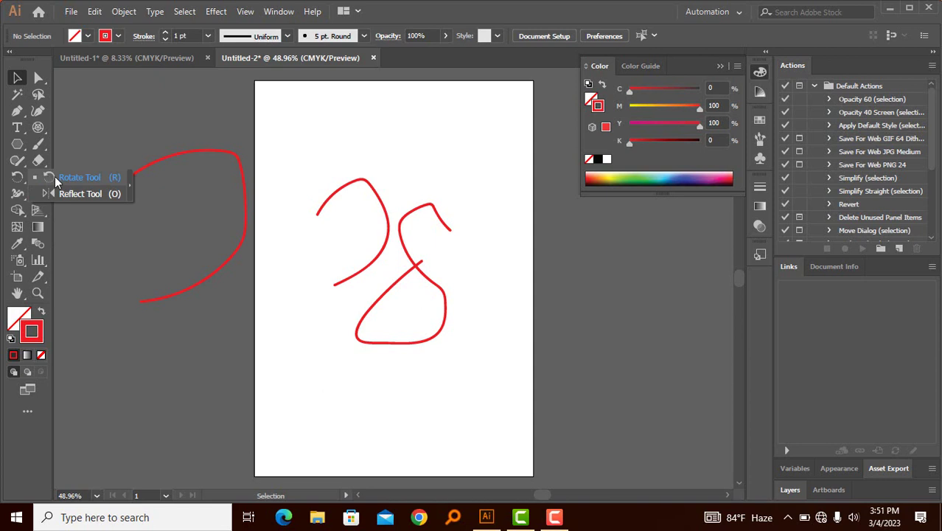
click(17, 177)
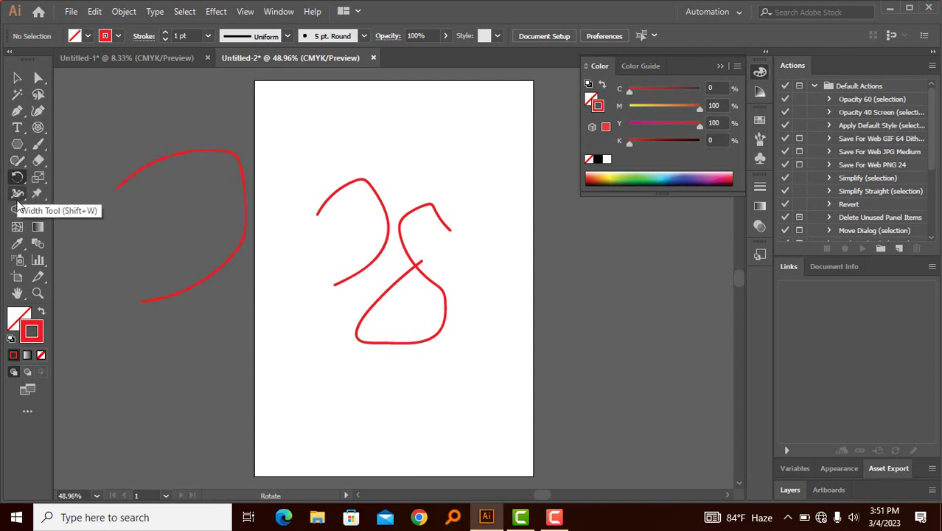
click(16, 177)
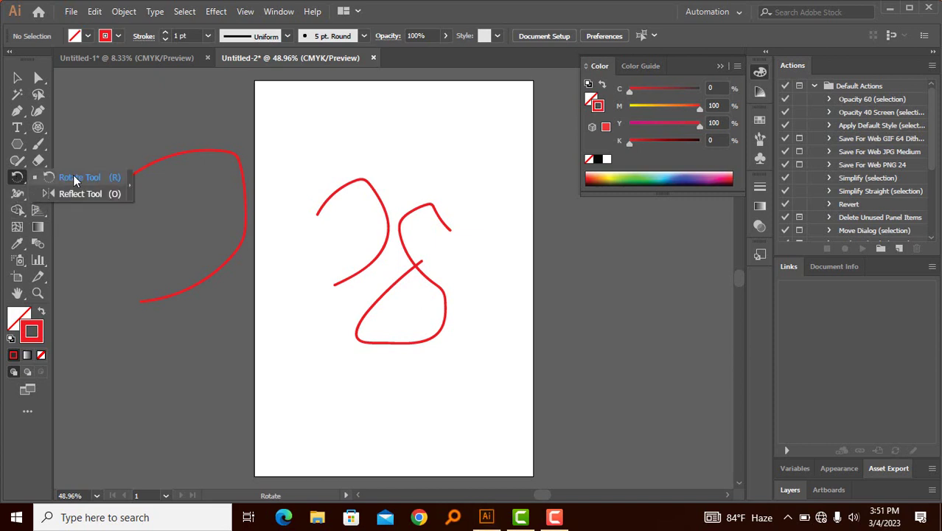
click(73, 177)
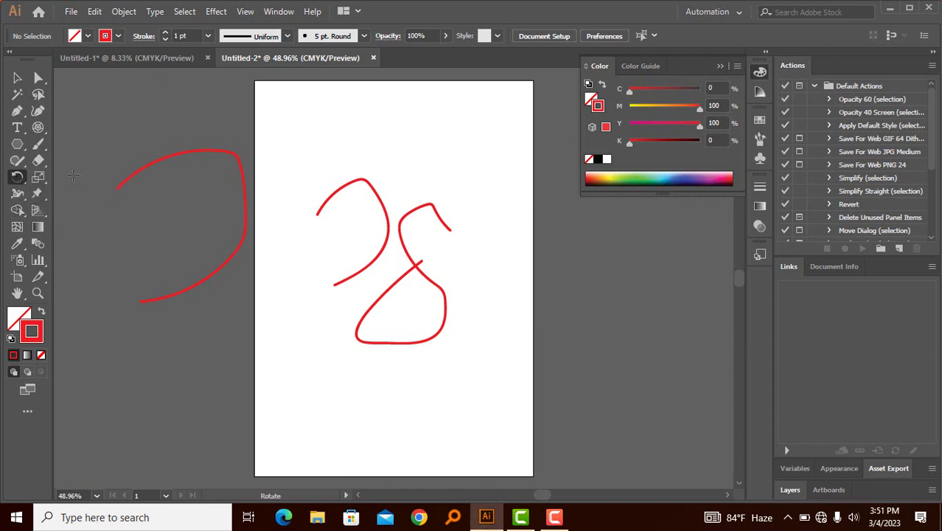
click(16, 177)
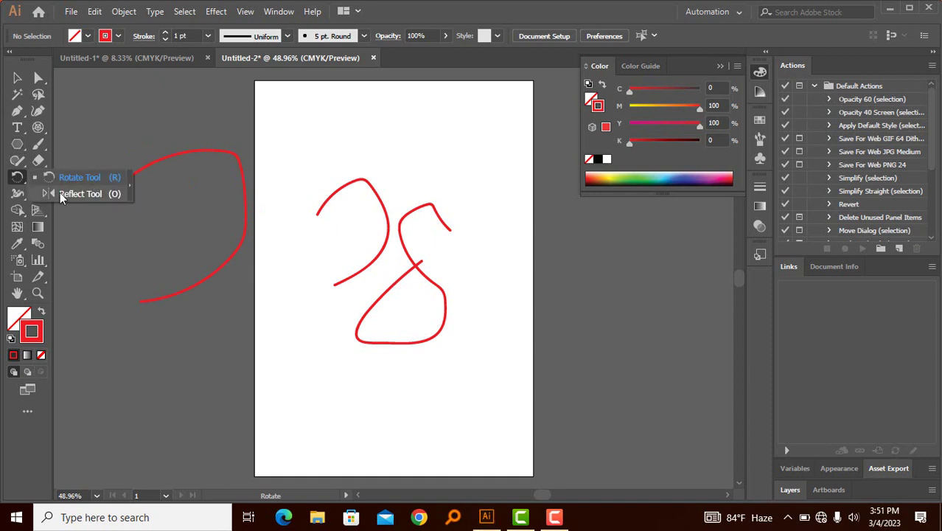
click(18, 210)
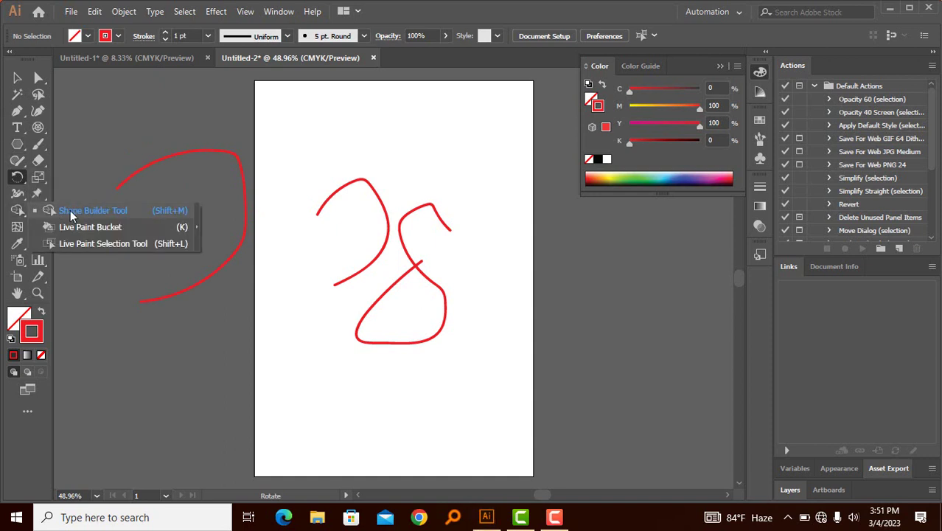
- Select all the red brush strokes on and beside the artboard and delete them
click(17, 78)
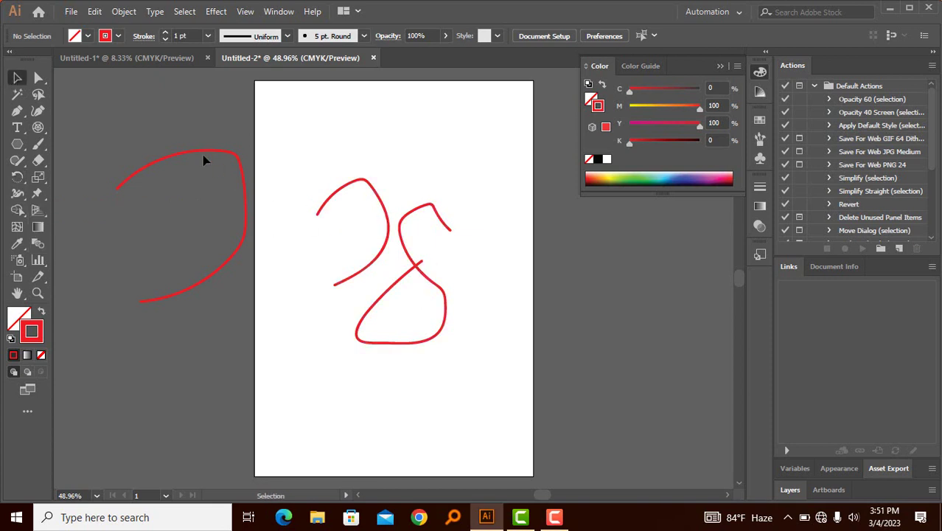
drag(193, 142, 417, 282)
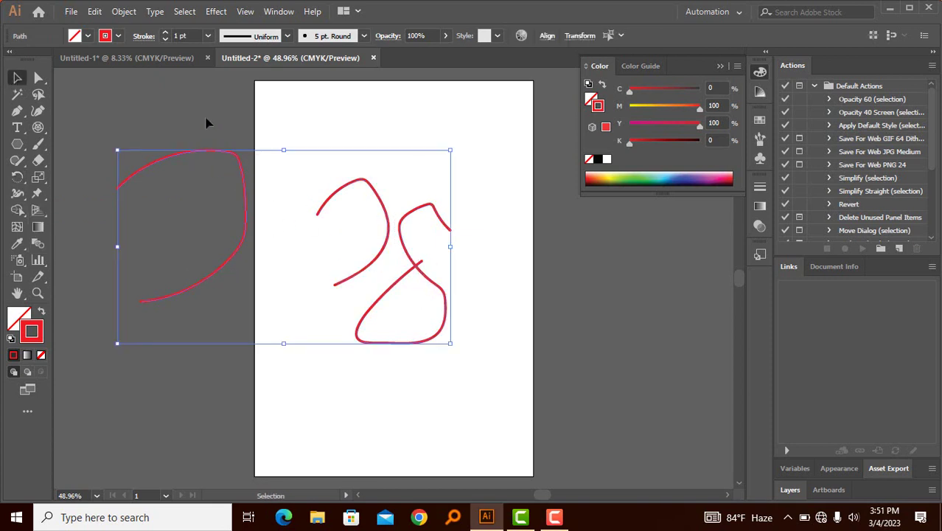
mouse_move(151, 129)
mouse_down()
mouse_move(297, 236)
mouse_move(442, 304)
mouse_up()
key(Delete)
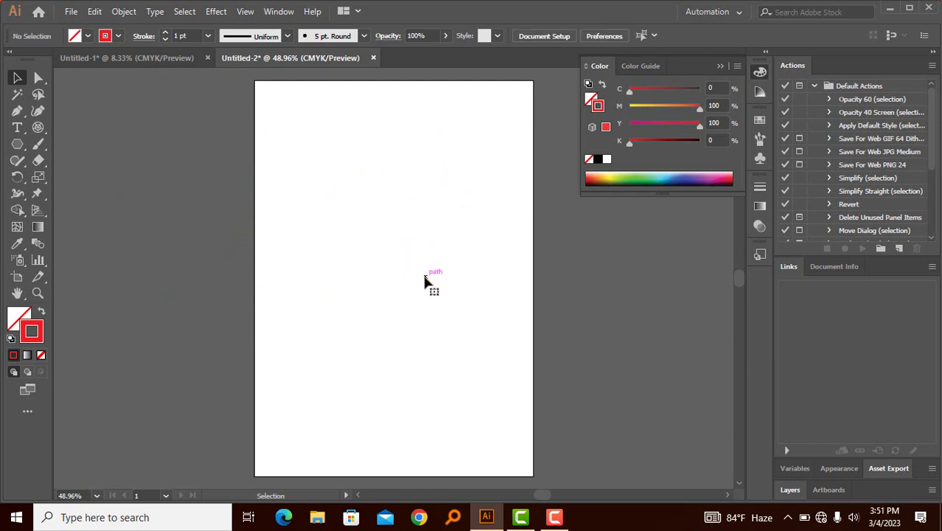
- Draw a nearly square rectangle beside the artboard, slightly overlapping its left edge
click(18, 211)
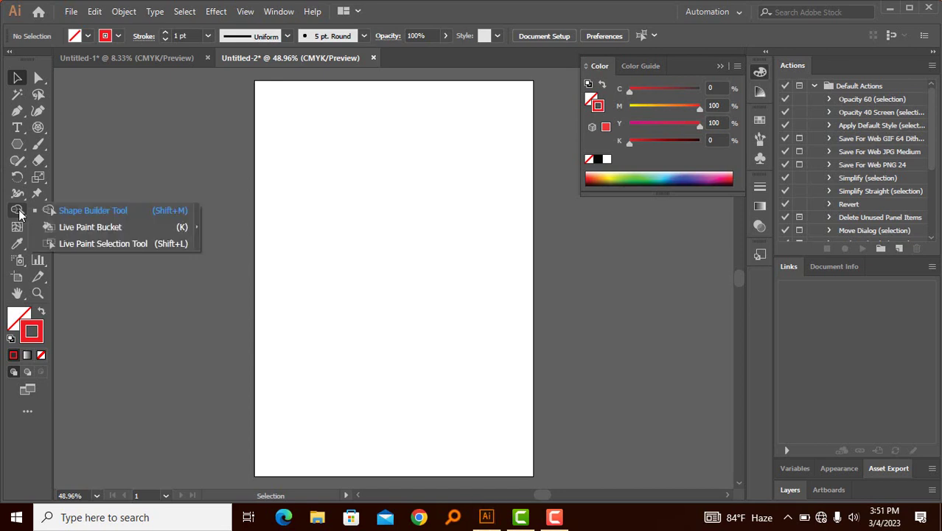
click(11, 213)
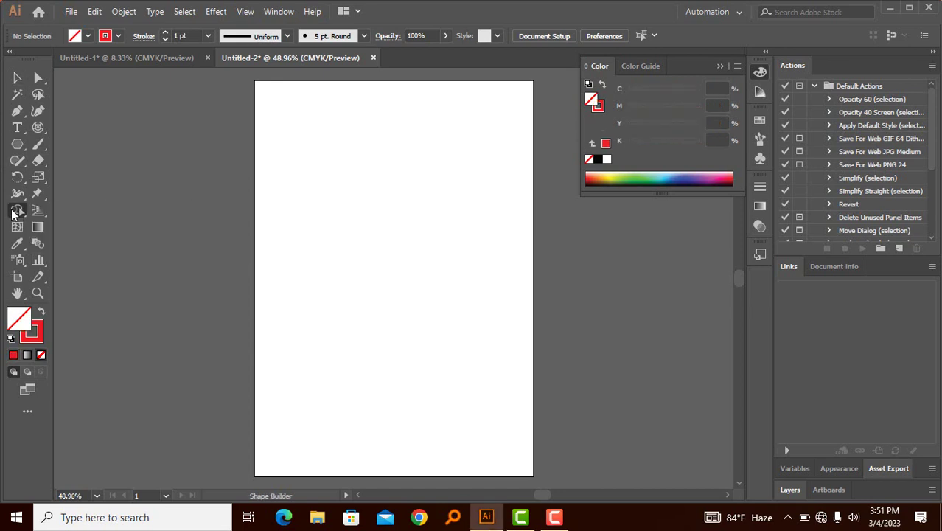
click(19, 143)
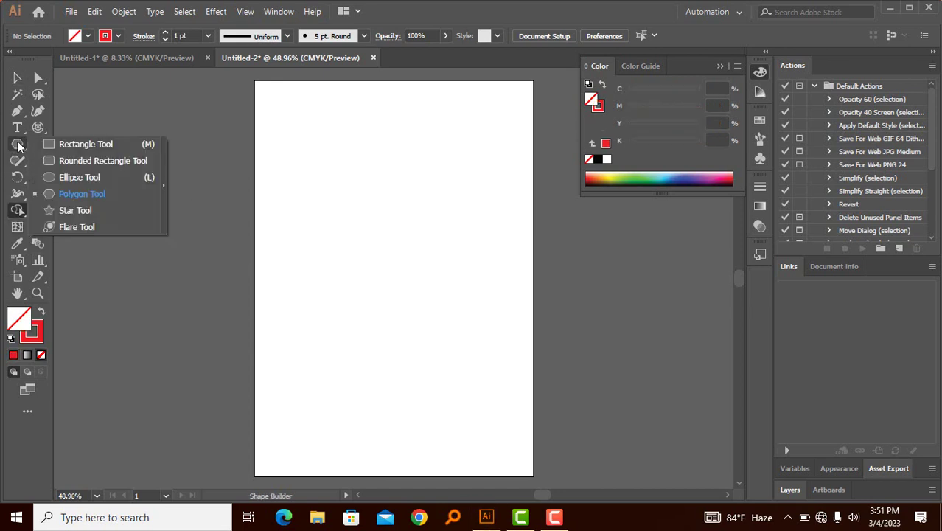
click(65, 143)
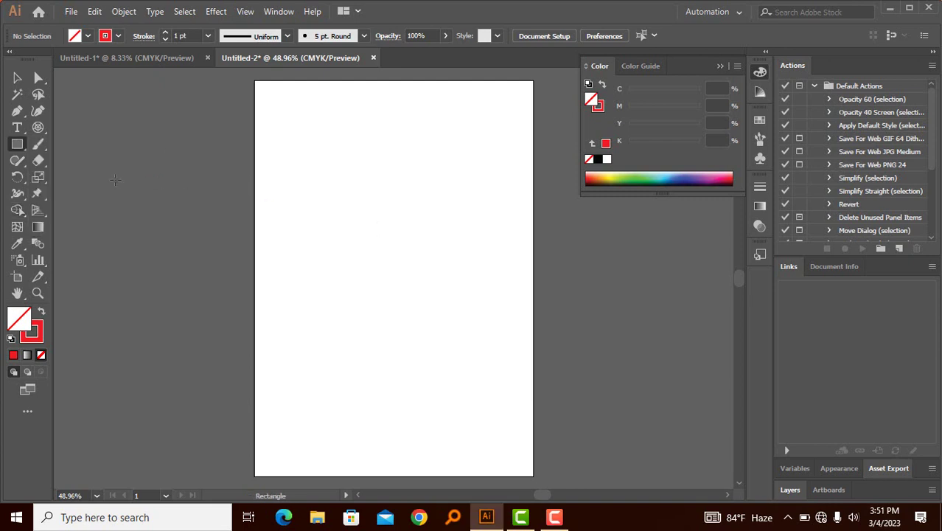
drag(103, 177, 272, 327)
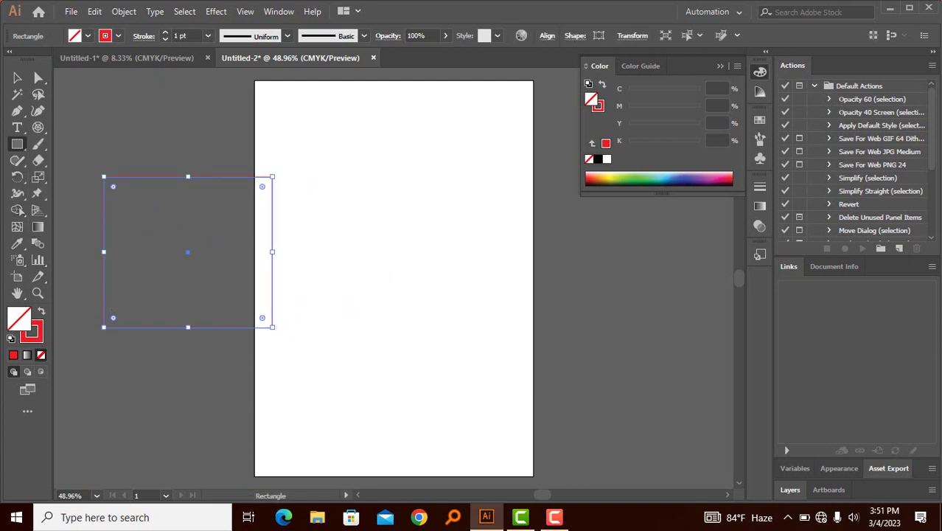
- Set the rectangle's stroke weight to 5 pt and deselect it
click(18, 78)
click(137, 103)
drag(156, 168, 227, 236)
click(211, 36)
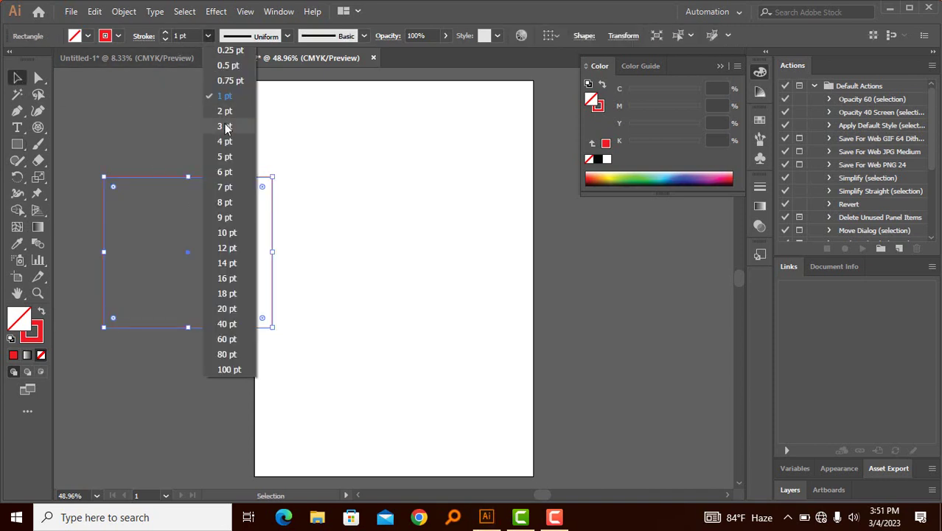
click(222, 154)
click(301, 259)
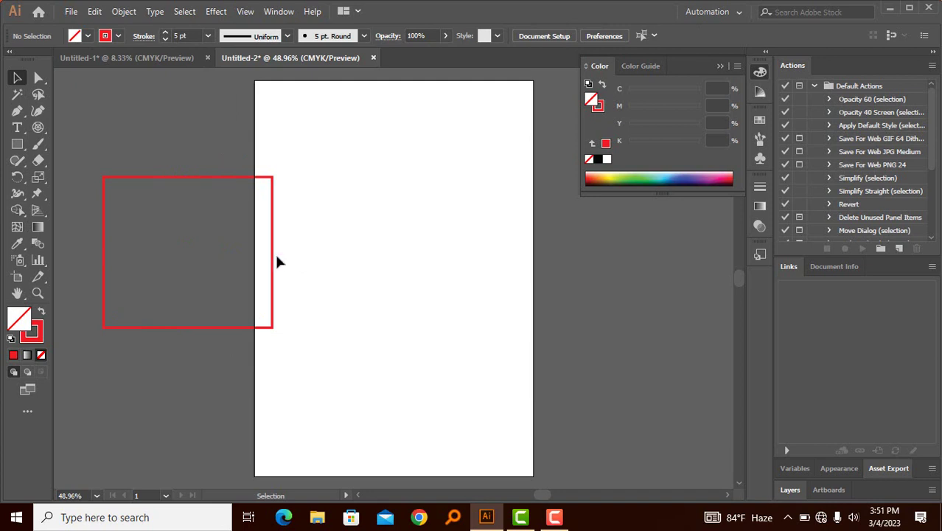
- Swap the rectangle's fill and stroke, and place a copy diagonally so that the two rectangles partly overlap
click(272, 257)
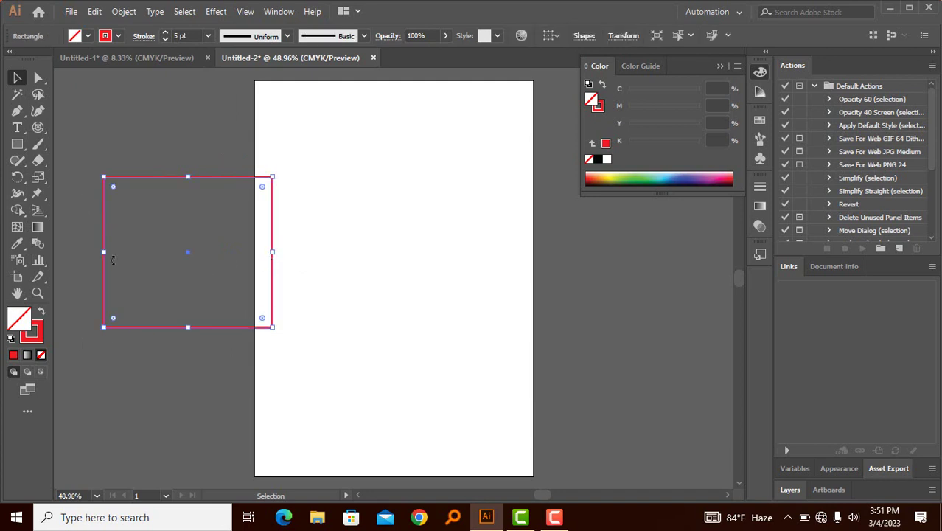
click(41, 311)
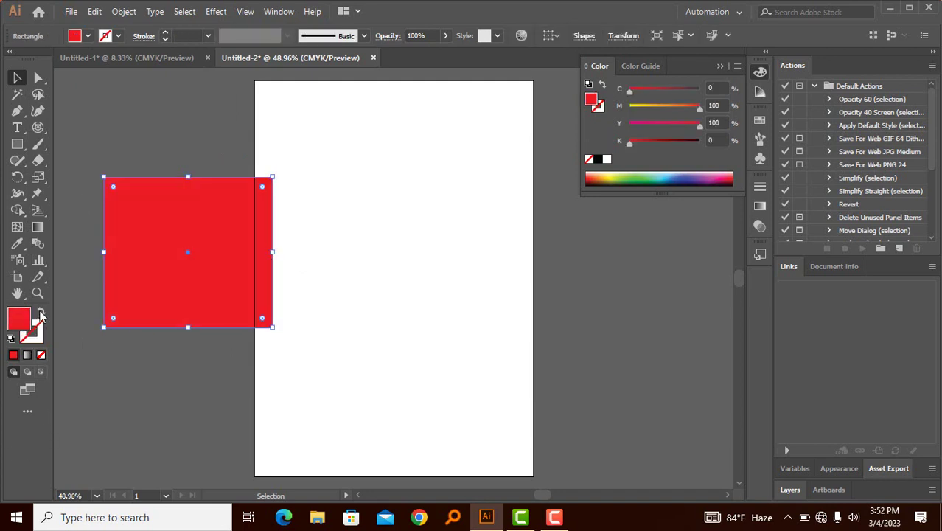
drag(136, 241, 280, 201)
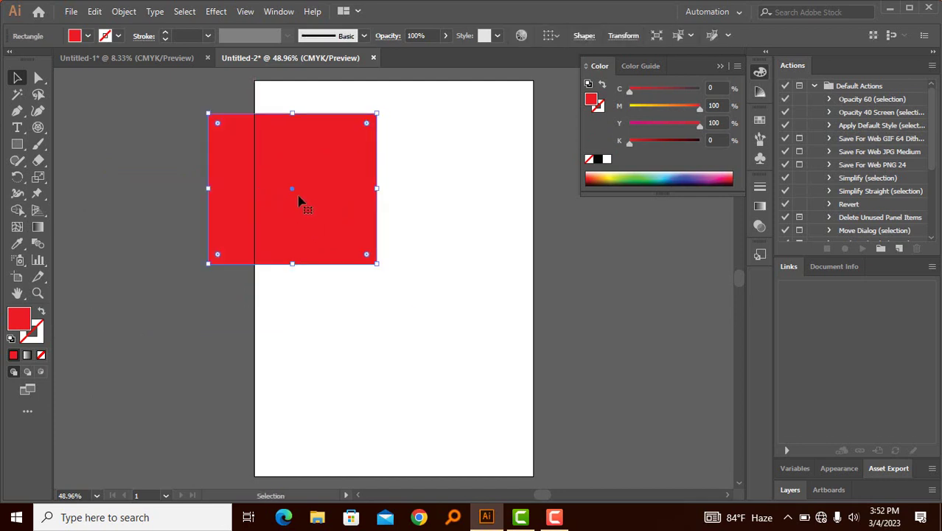
drag(293, 200, 210, 263)
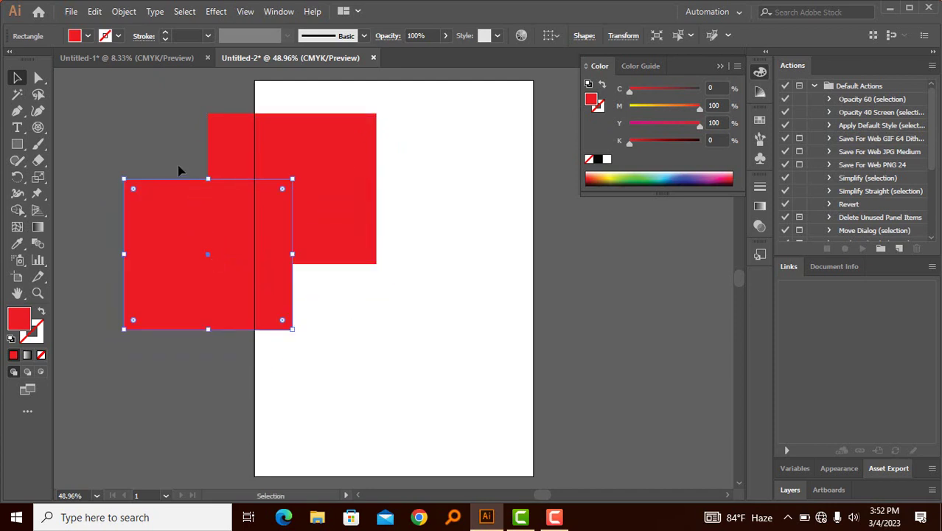
- Select both red rectangles and remove their overlapping area with the Shape Builder tool
click(157, 149)
drag(157, 150, 295, 244)
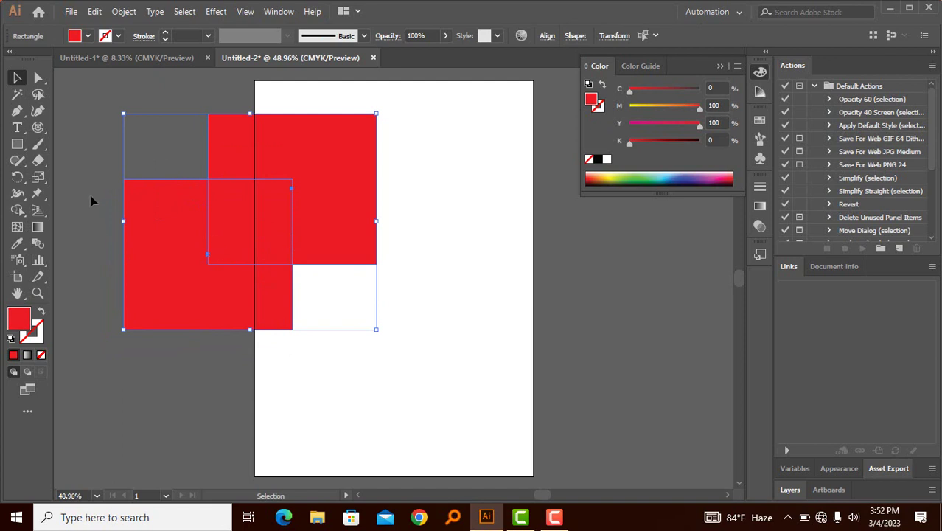
click(103, 179)
drag(111, 162, 319, 315)
click(18, 209)
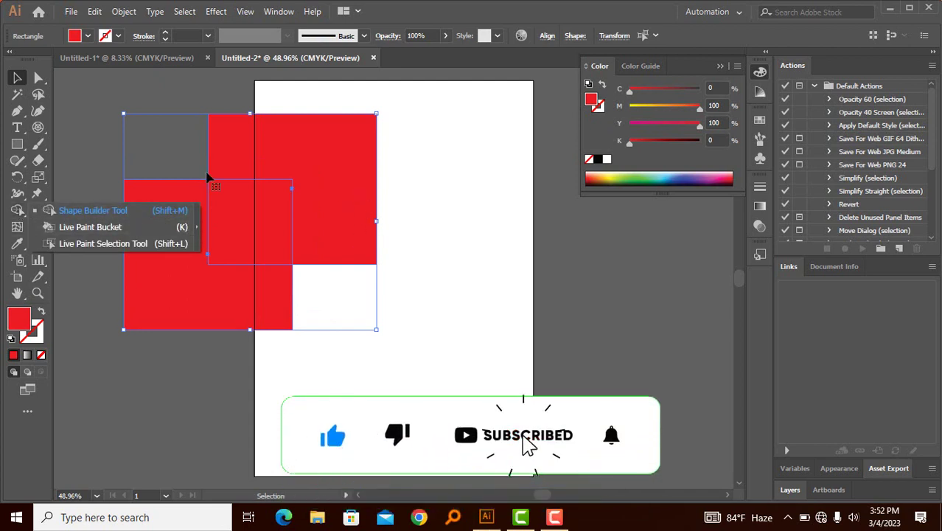
drag(103, 138, 272, 273)
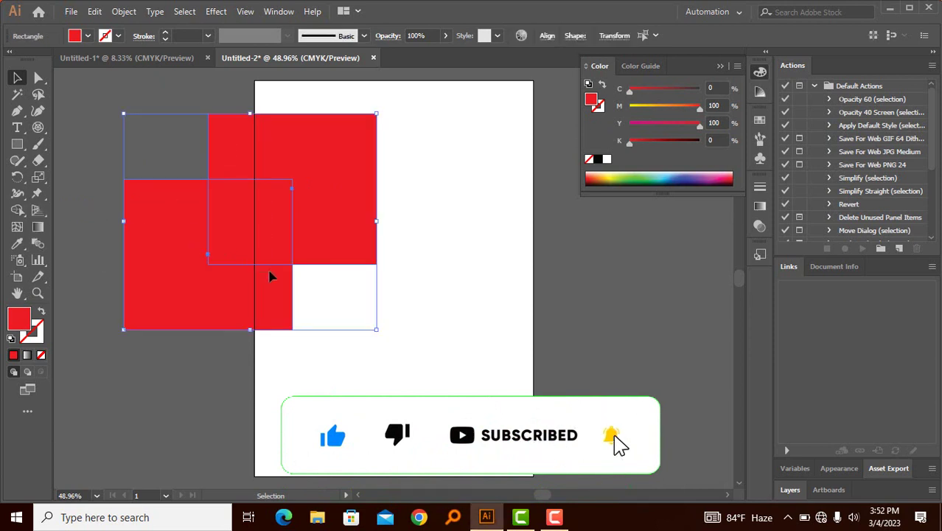
drag(81, 149, 355, 290)
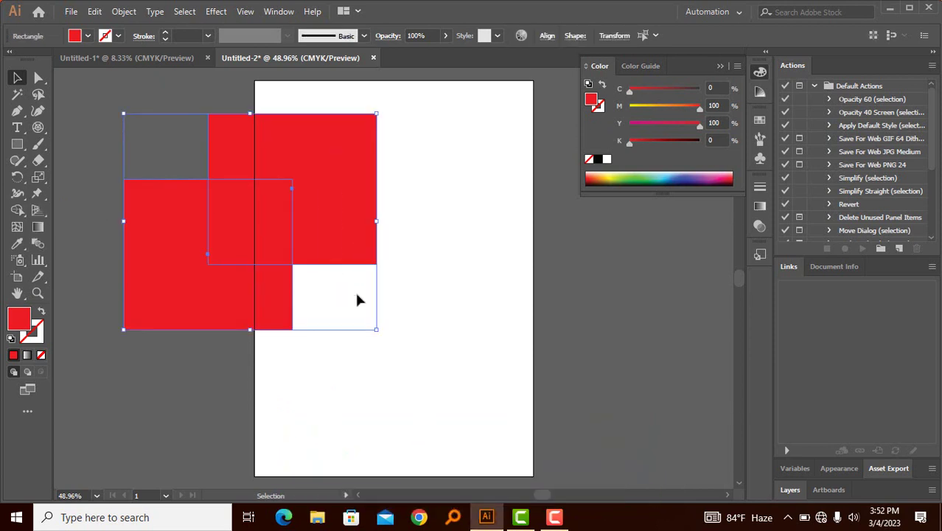
click(18, 211)
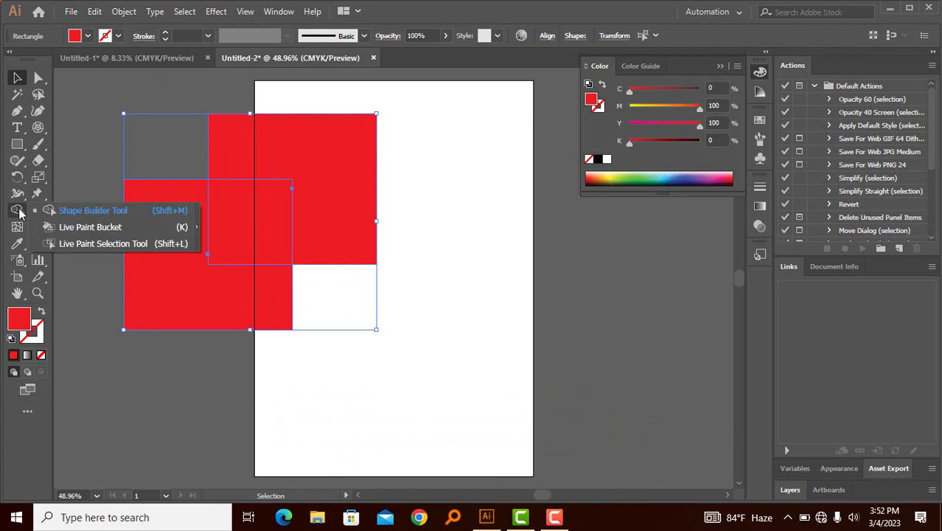
click(96, 213)
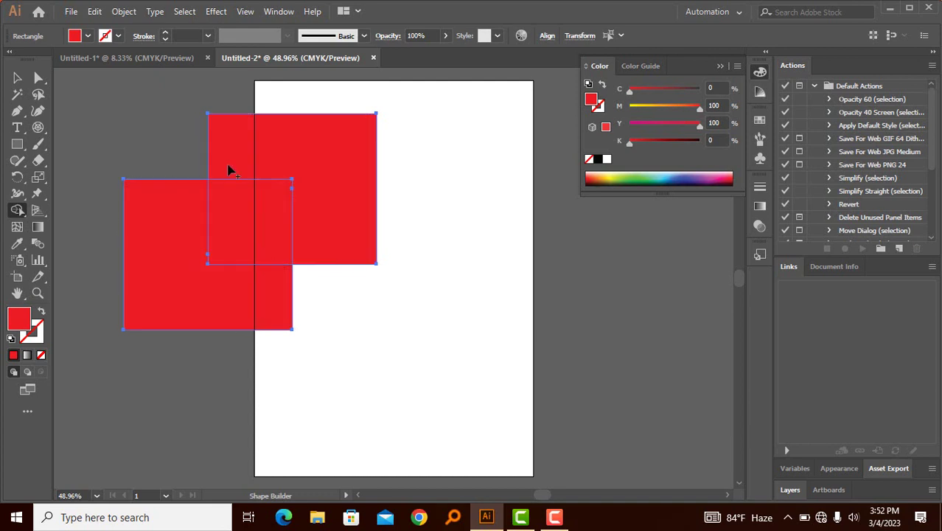
alt+click(249, 218)
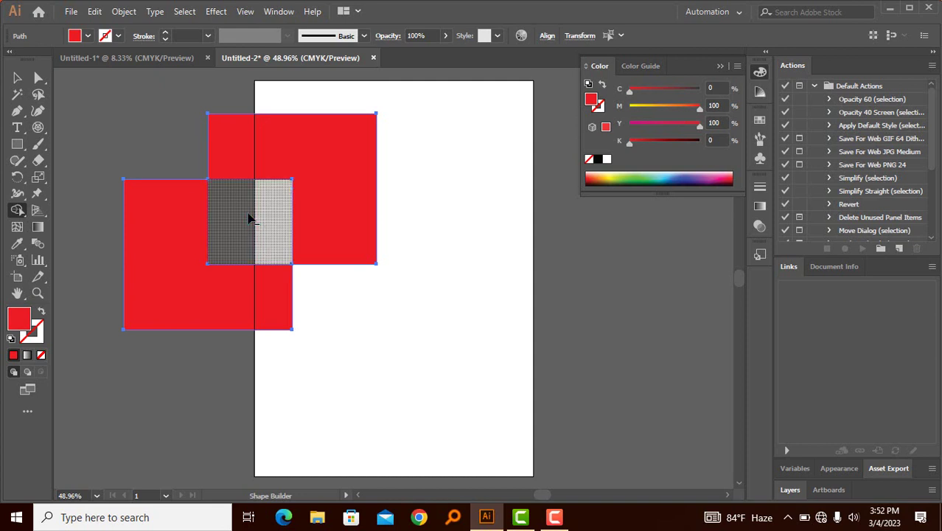
- Move both red pieces onto the artboard and shift the lower L-shaped piece away from the other
click(17, 78)
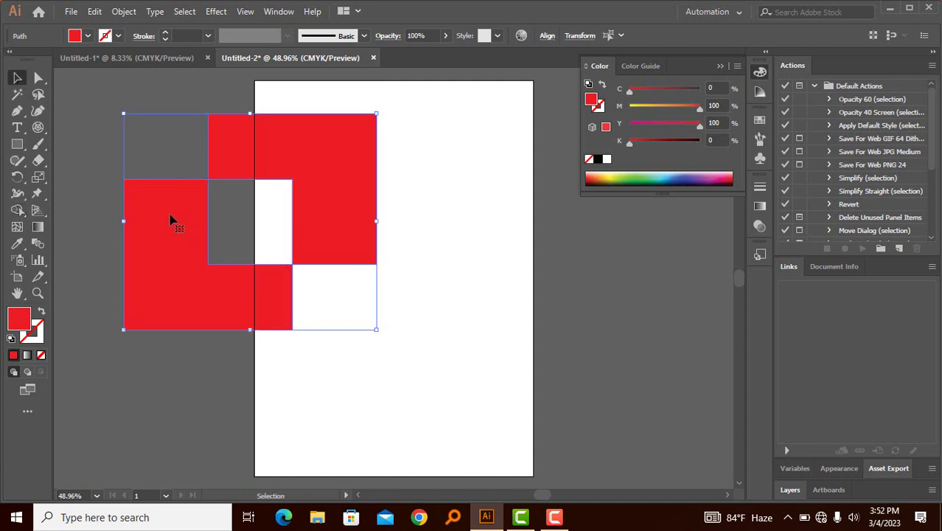
drag(170, 220, 313, 254)
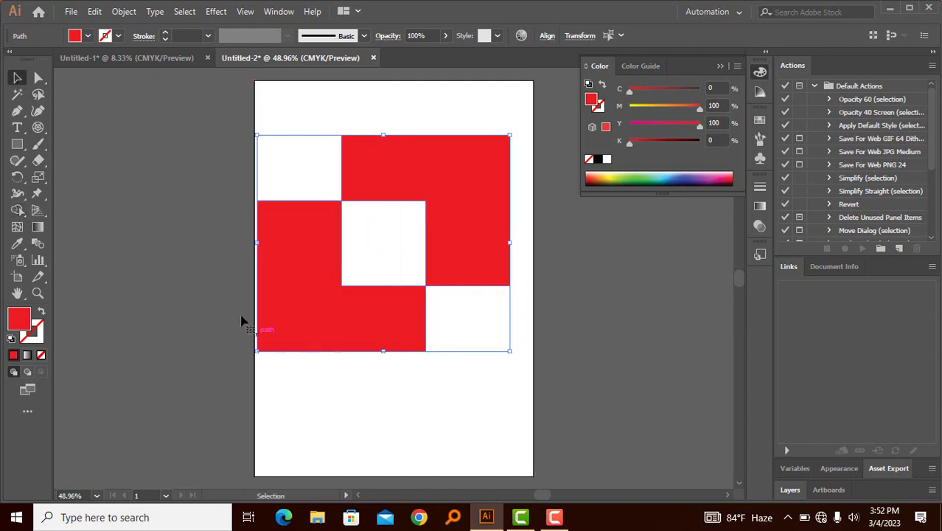
click(242, 322)
drag(350, 303, 387, 341)
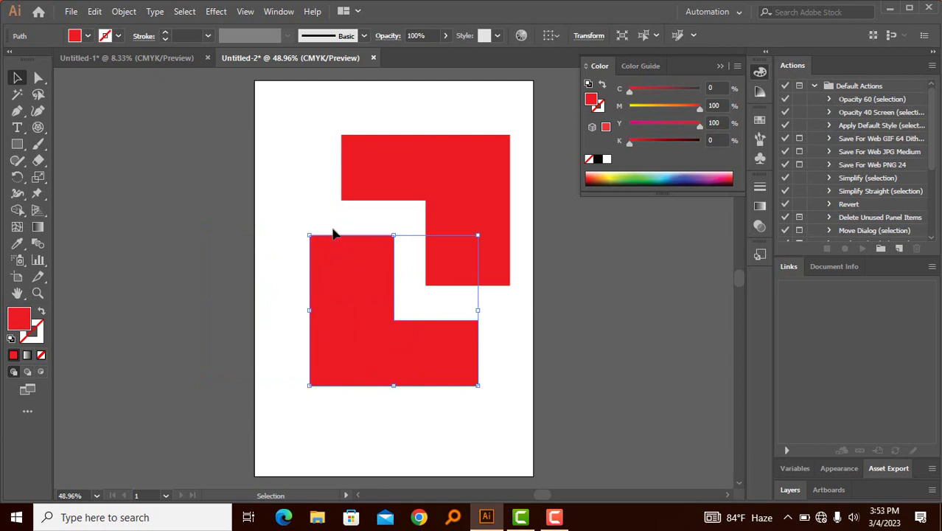
- Overlap the two L-shaped pieces beside the artboard and cut out their two overlapping areas with the Shape Builder tool
drag(313, 198, 219, 236)
click(261, 414)
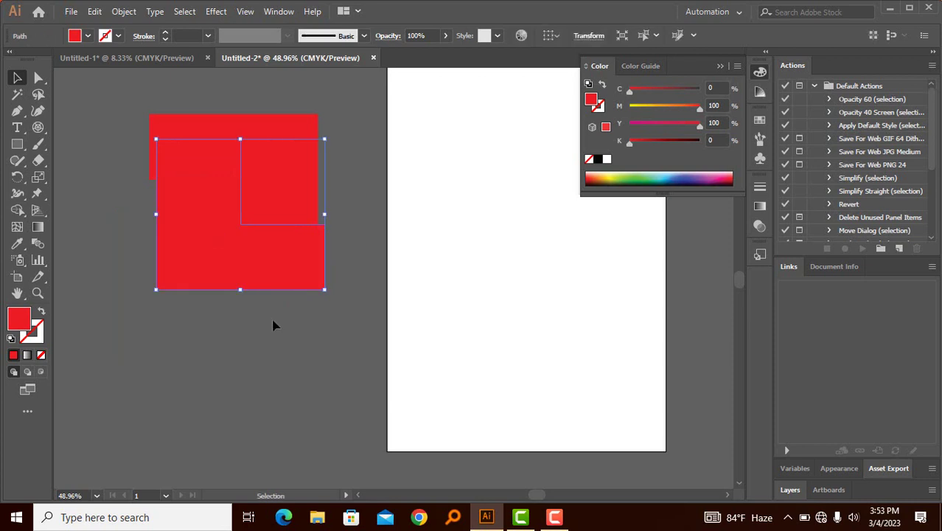
drag(120, 98, 244, 231)
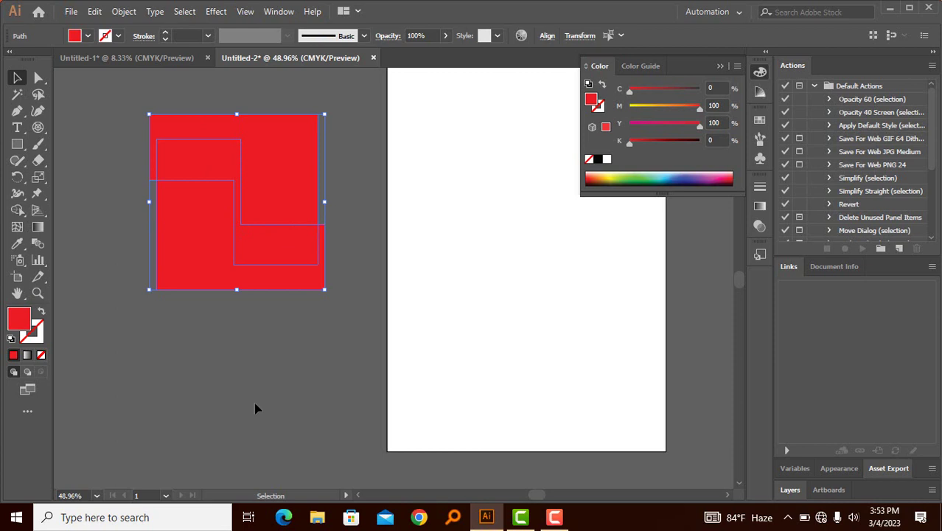
drag(17, 210, 68, 215)
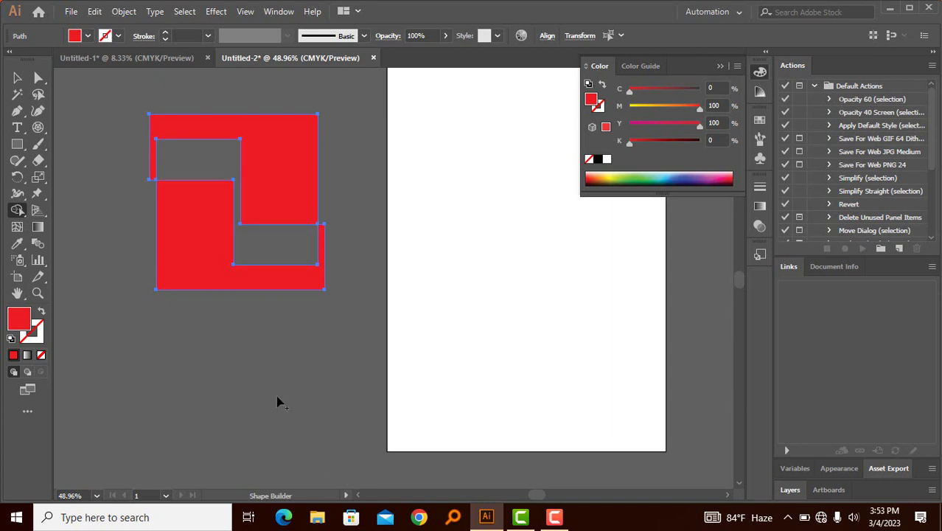
- Move the cut red shapes together toward the artboard so that they straddle its left edge
click(17, 93)
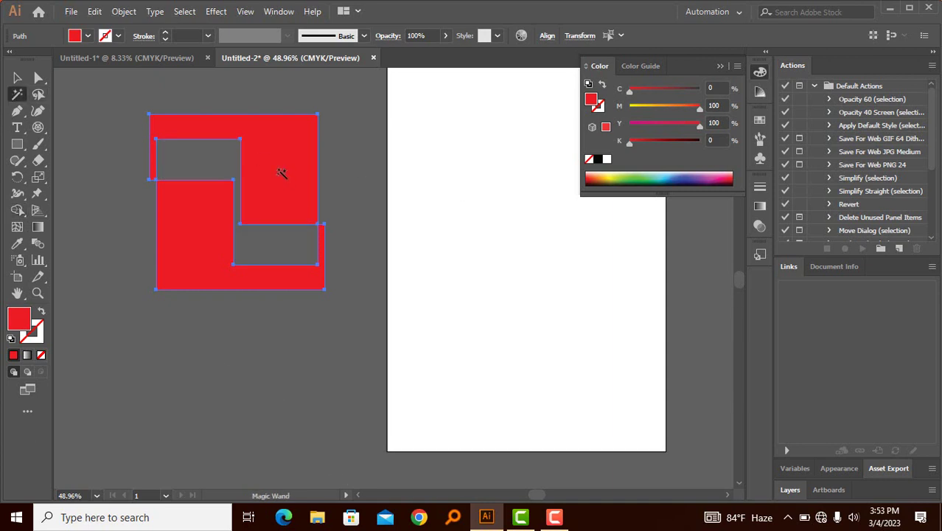
click(17, 77)
drag(290, 164, 347, 188)
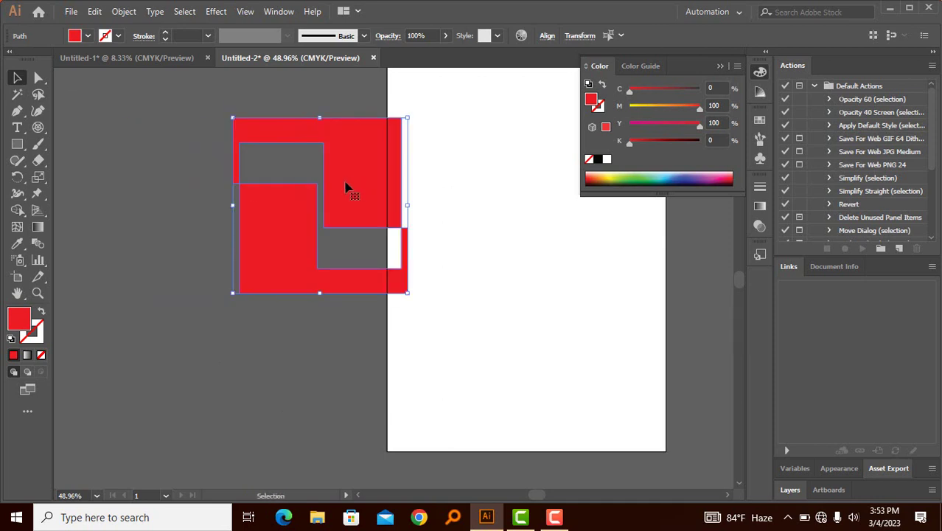
- Delete the cut red shapes and draw a red rounded rectangle beside the artboard
key(Delete)
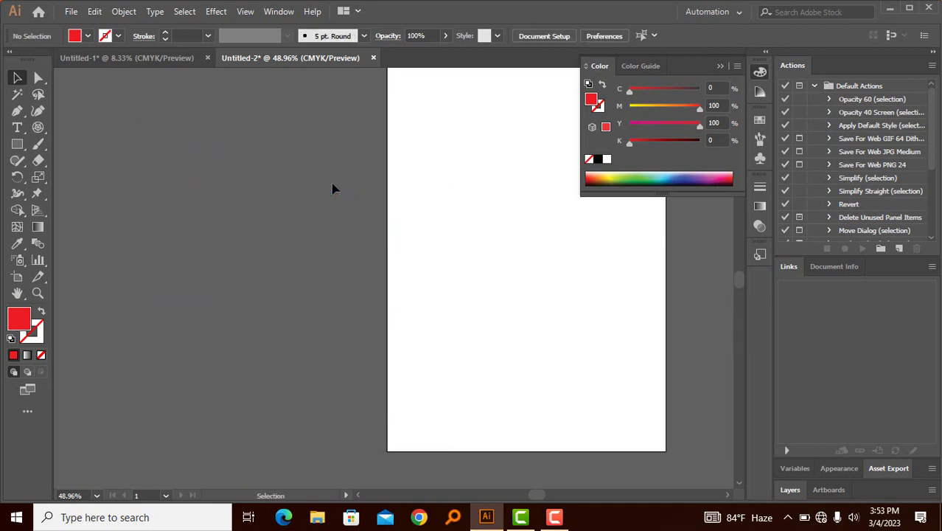
drag(23, 147, 62, 163)
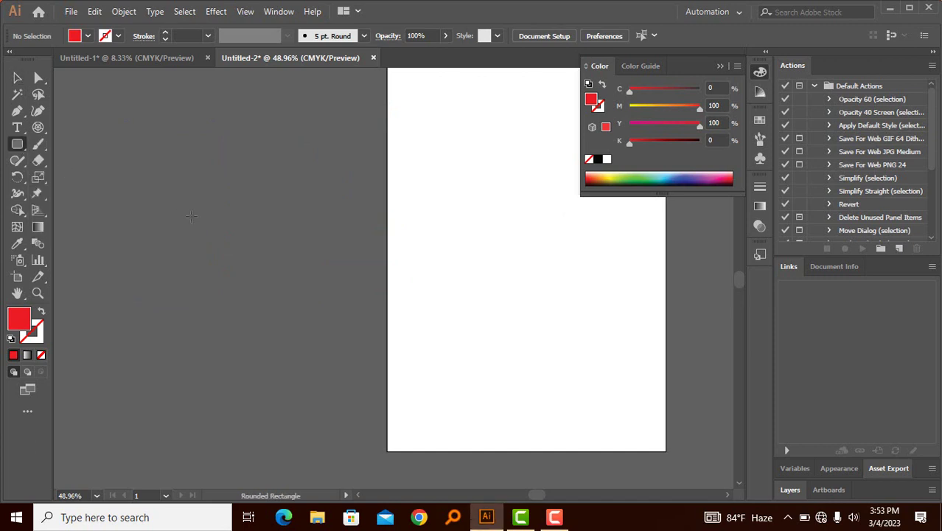
drag(179, 193, 326, 324)
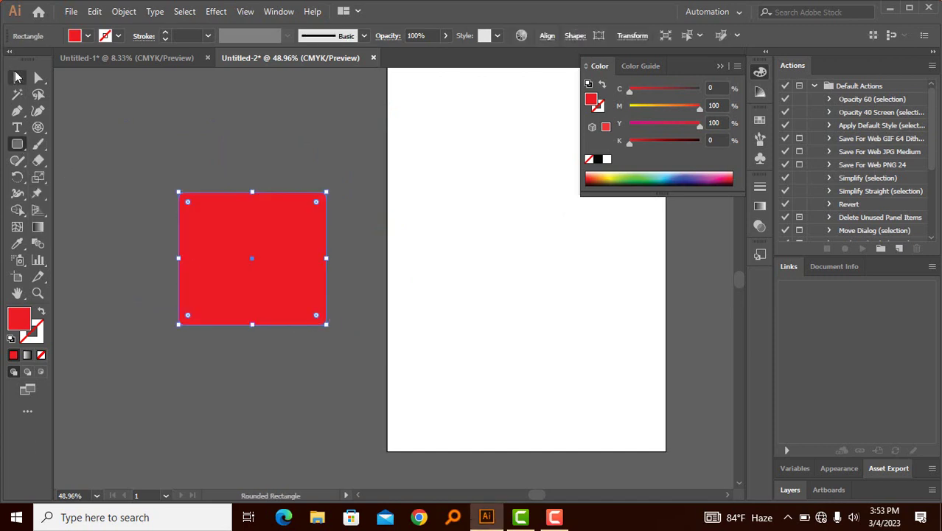
- Duplicate the rounded rectangle down and to the left so that the copy overlaps the original
key(v)
drag(272, 308, 246, 363)
shift+click(315, 323)
click(287, 402)
key(ctrl+shift+a)
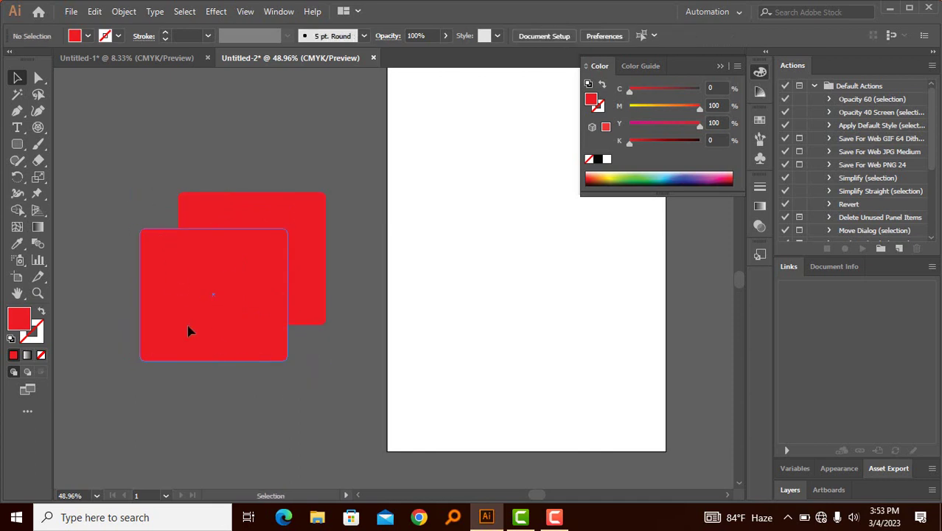
- Select both rounded rectangles and remove the lower-left one together with the overlap using the Shape Builder tool
drag(133, 210, 248, 343)
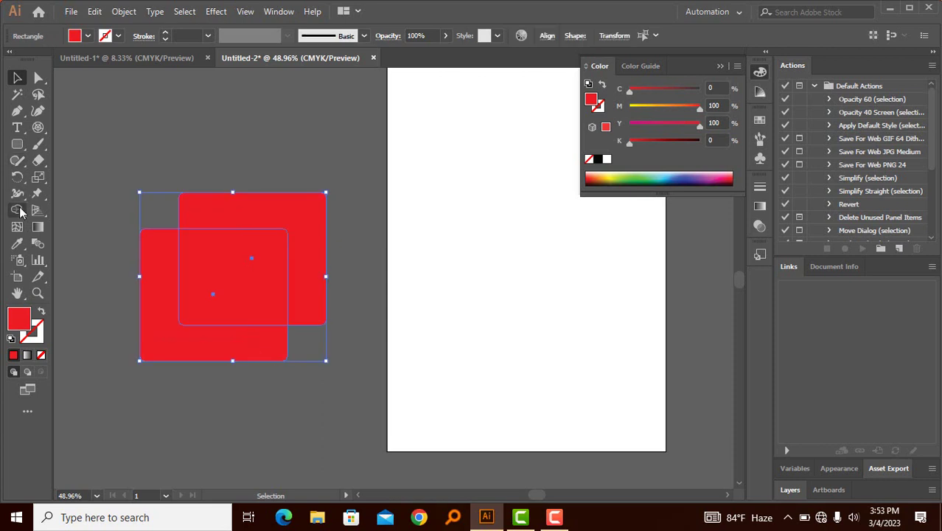
drag(20, 212, 55, 211)
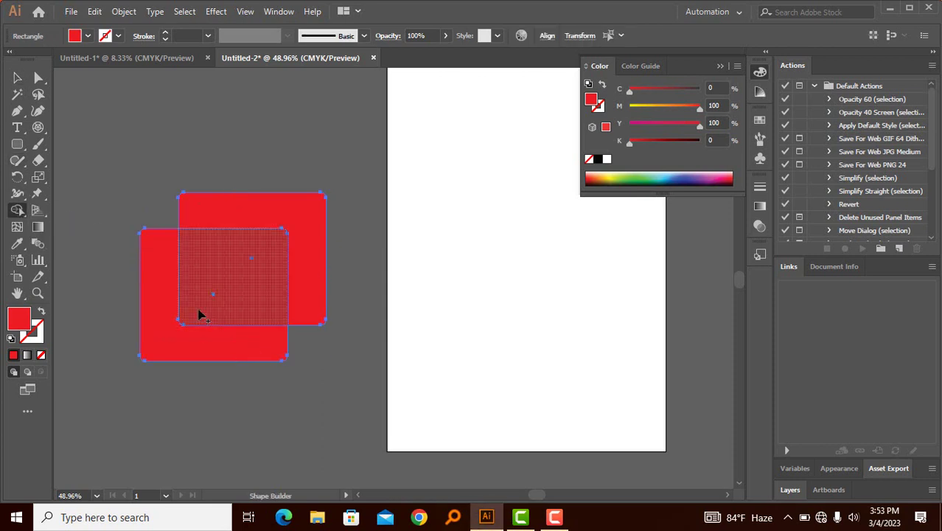
drag(131, 357, 208, 283)
click(17, 77)
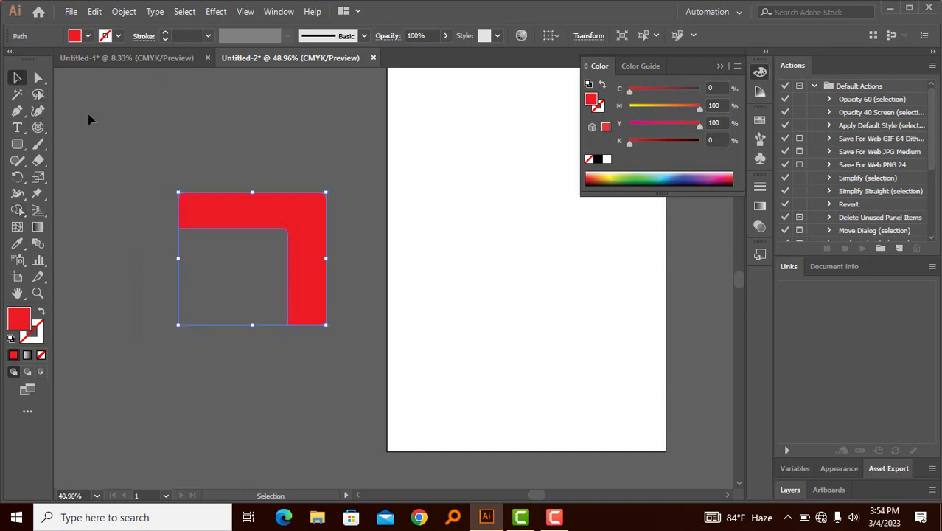
- Reposition the rounded L-shaped piece in the upper area beside the artboard, clear of the artboard's left edge
drag(294, 255, 305, 232)
click(296, 354)
drag(308, 237, 233, 231)
drag(190, 175, 346, 166)
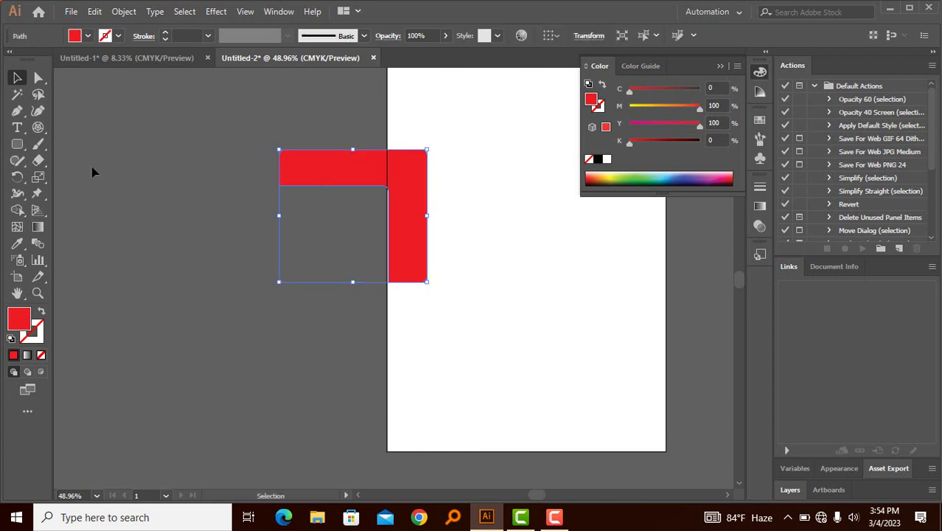
drag(17, 211, 70, 211)
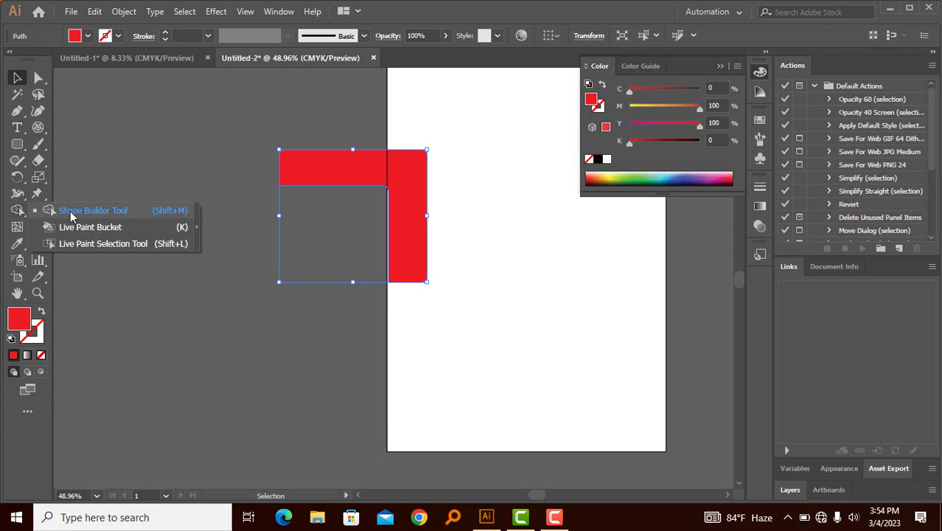
mouse_move(70, 211)
mouse_down()
mouse_move(70, 225)
mouse_move(19, 211)
mouse_move(83, 212)
mouse_up()
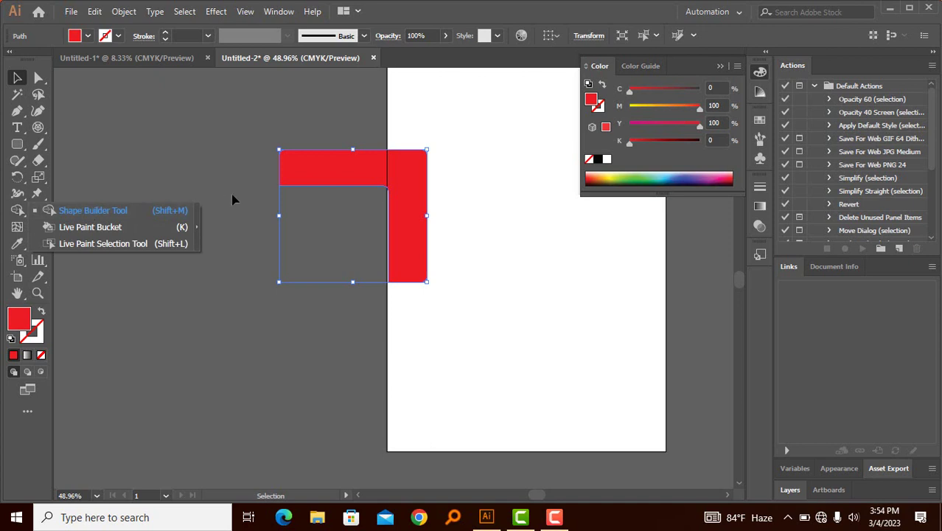
drag(336, 181, 215, 143)
drag(19, 211, 19, 211)
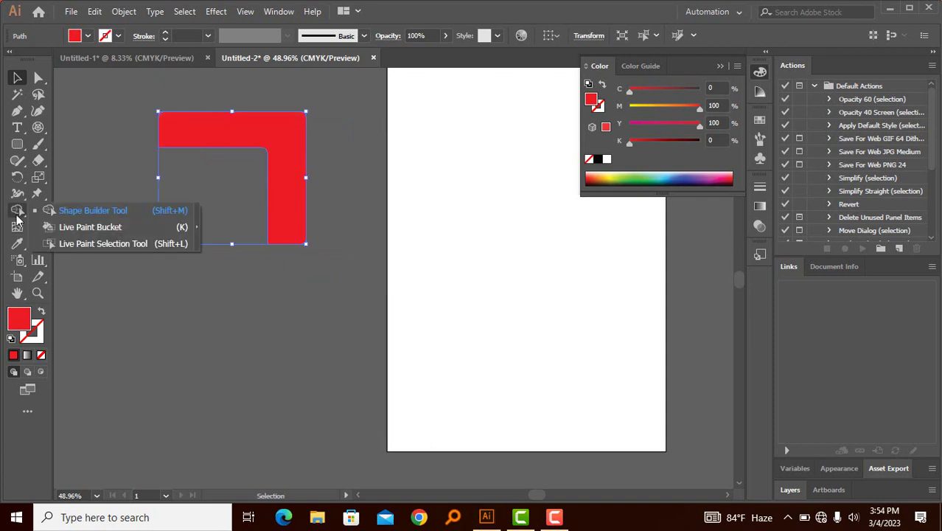
- Draw a red pentagon below the L-shaped piece and duplicate it to the right so that the two overlap
drag(18, 152, 77, 193)
mouse_move(180, 323)
mouse_down()
mouse_move(398, 436)
mouse_move(243, 389)
mouse_up()
click(17, 77)
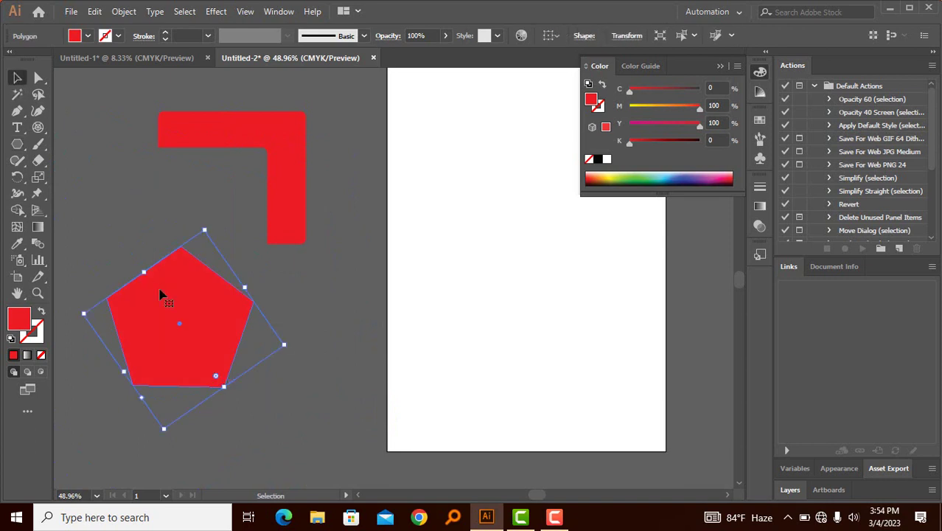
drag(151, 310, 217, 323)
key(ctrl+a)
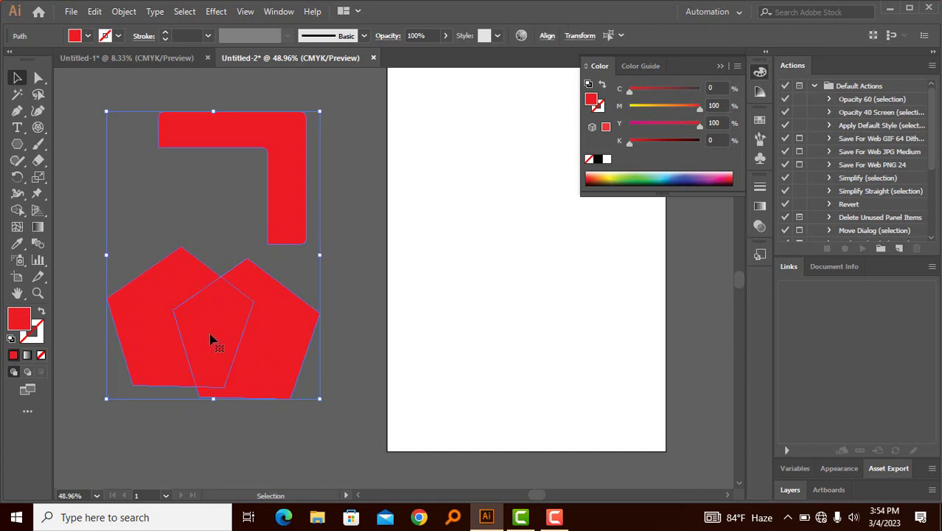
click(17, 210)
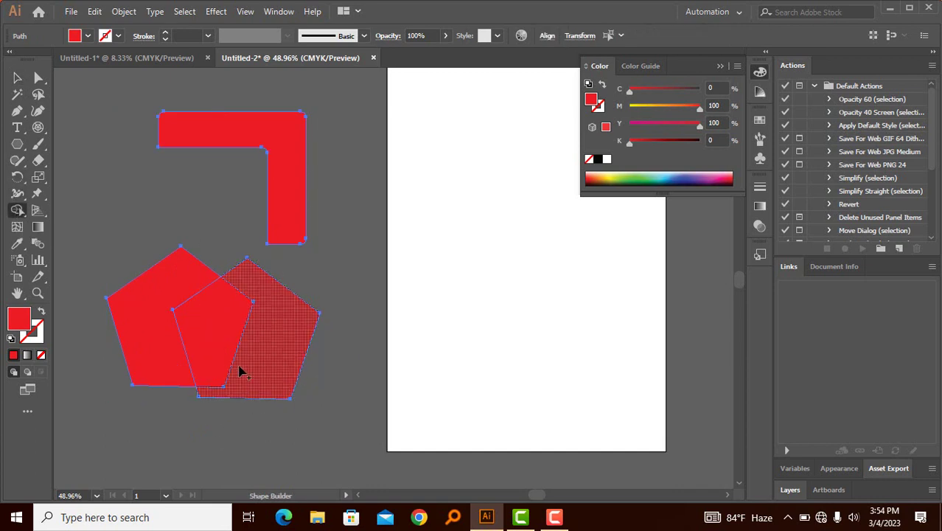
click(17, 77)
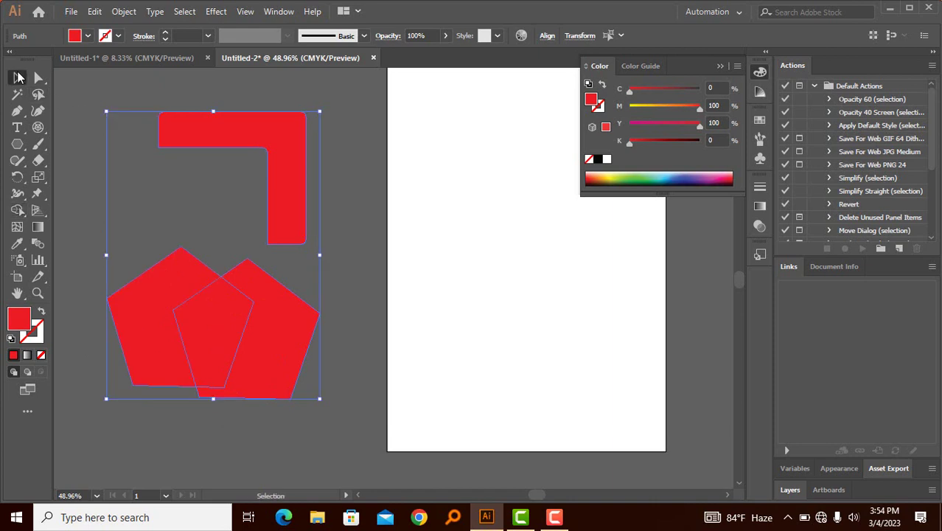
click(121, 266)
click(291, 363)
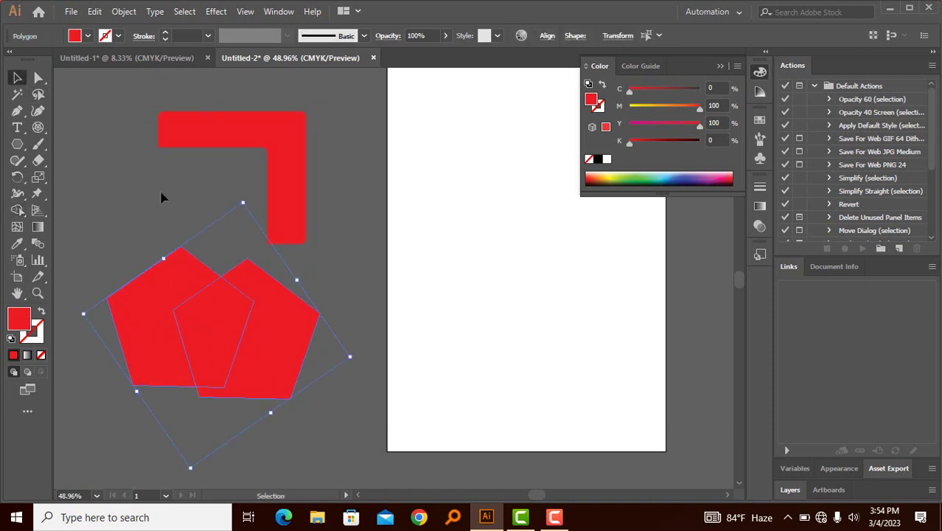
click(162, 198)
- Fill the right-hand pentagon with the magenta swatch
click(269, 340)
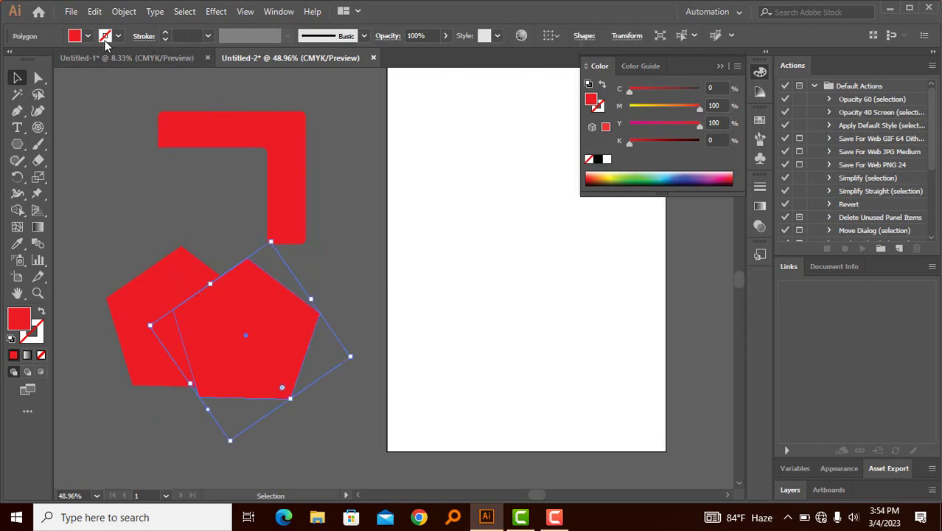
click(77, 36)
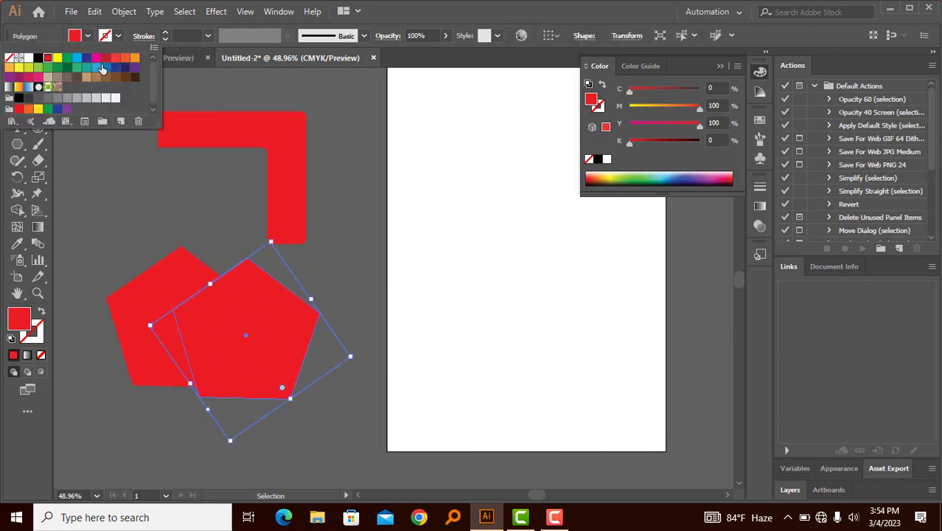
click(96, 59)
click(135, 255)
click(124, 333)
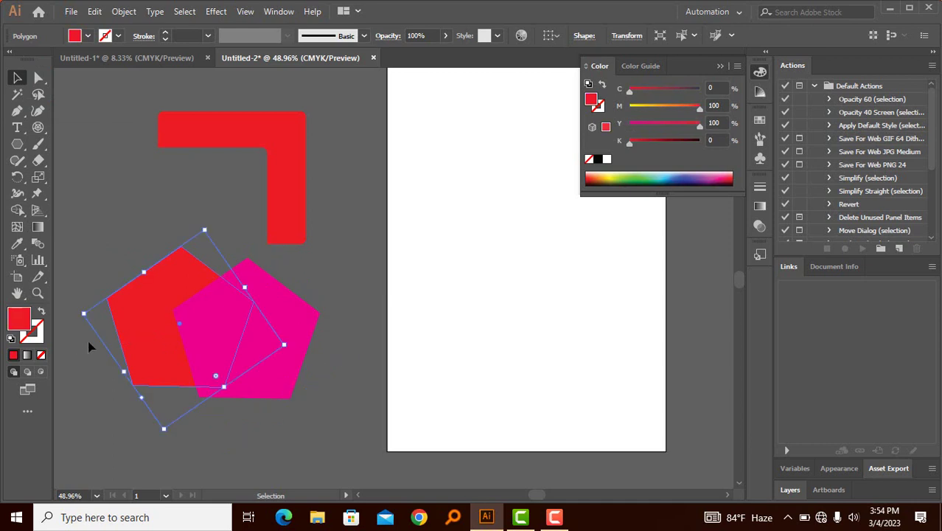
shift+click(251, 391)
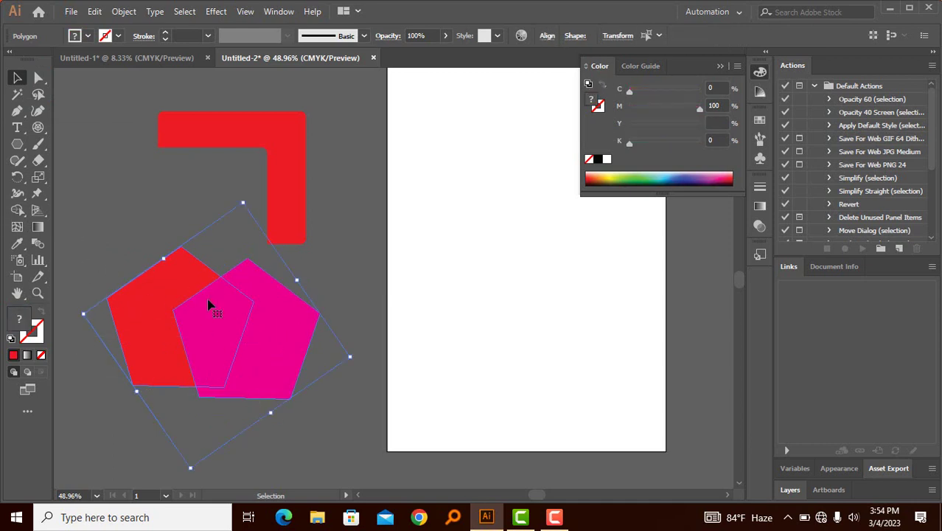
click(151, 237)
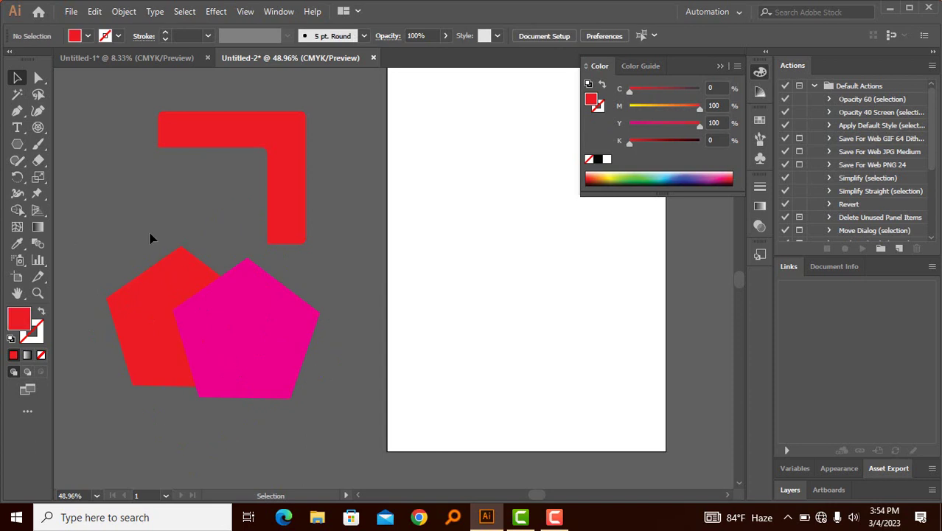
- Move the magenta pentagon onto the artboard's left edge and duplicate the red pentagon to the right, overlapping the original
click(243, 359)
drag(231, 354, 410, 365)
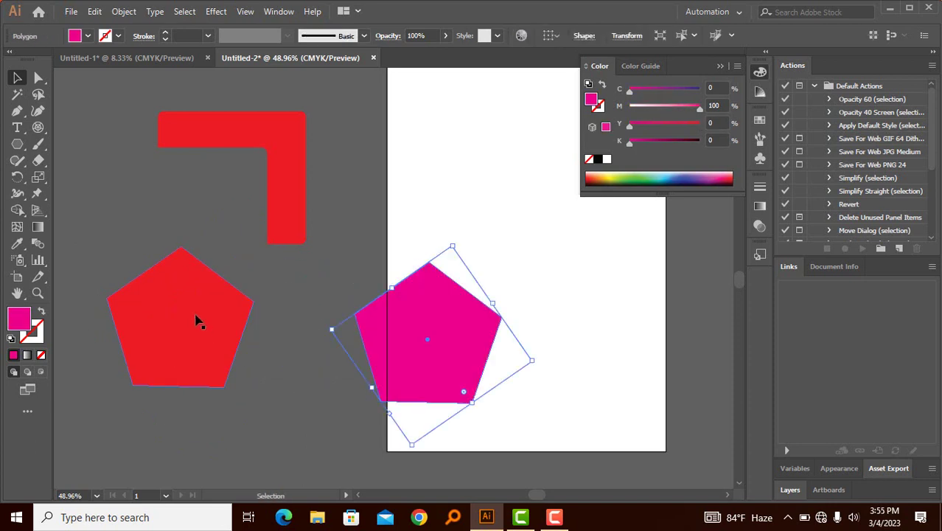
click(177, 324)
drag(168, 323, 234, 330)
click(129, 236)
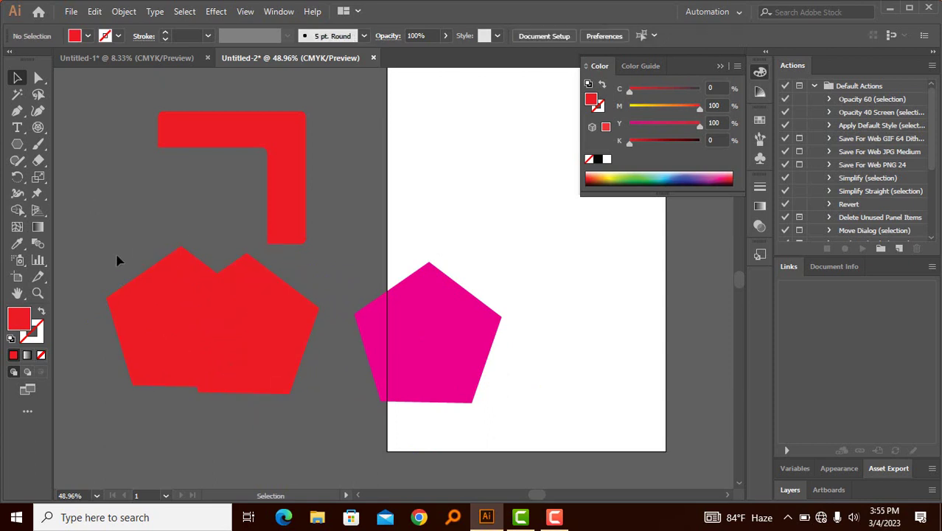
- Merge the two overlapping red pentagons into one shape with the Shape Builder tool and shift it slightly
click(248, 364)
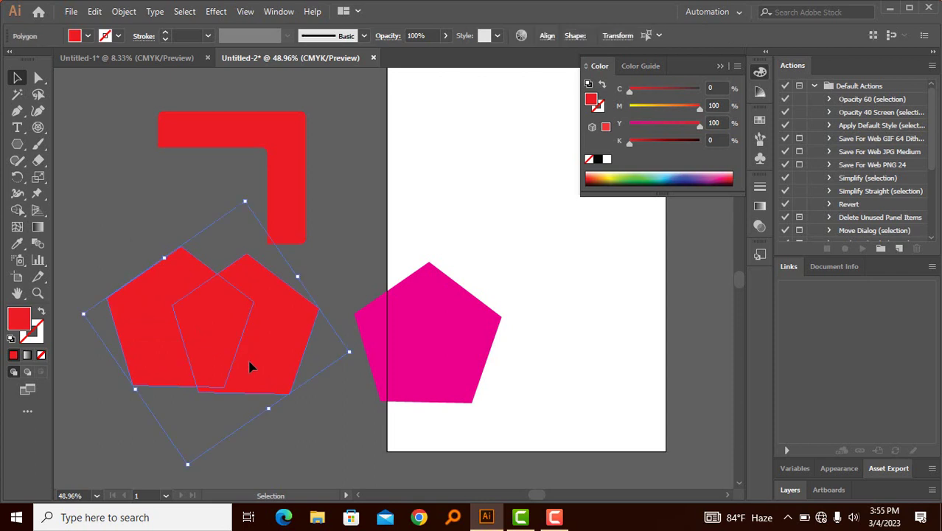
click(102, 270)
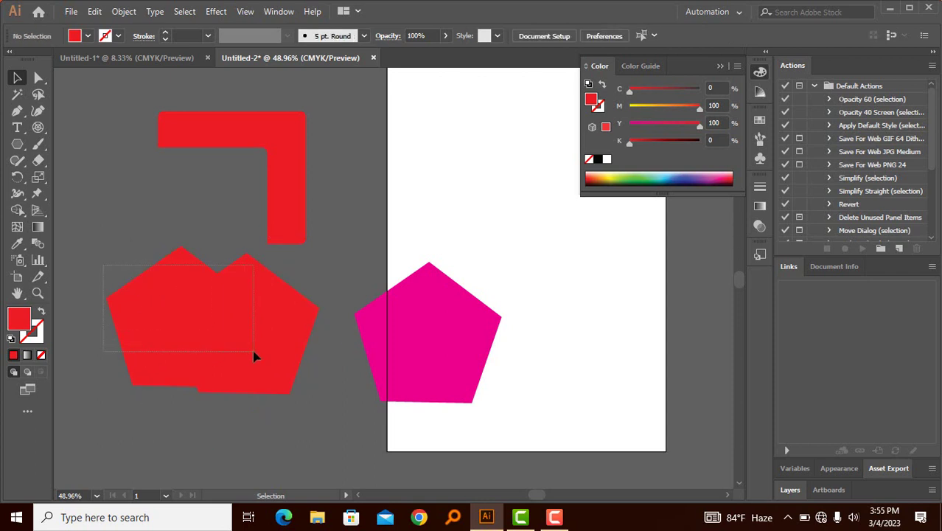
drag(267, 360, 194, 308)
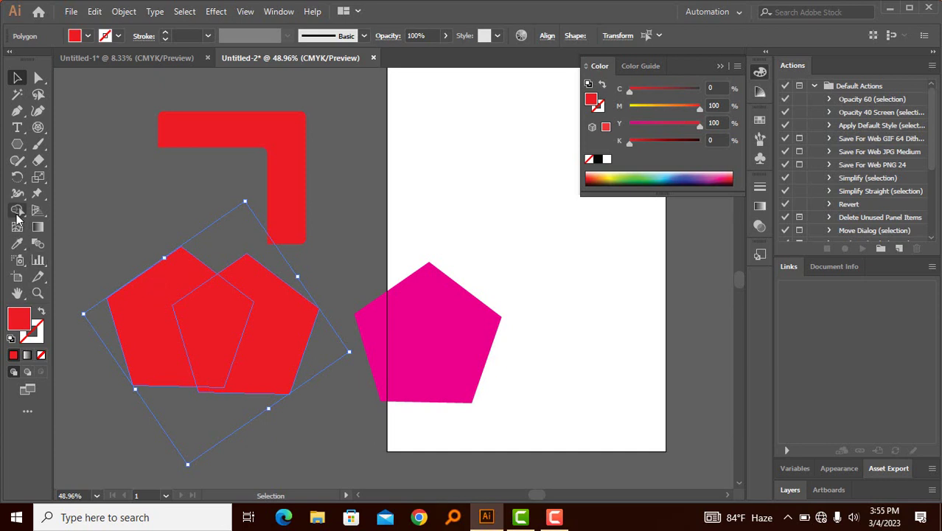
key(shift+m)
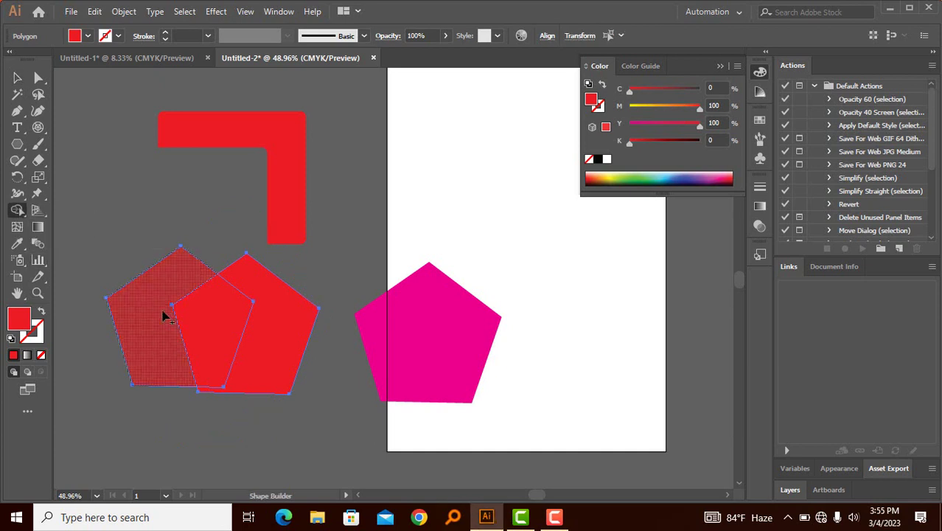
drag(158, 309, 259, 330)
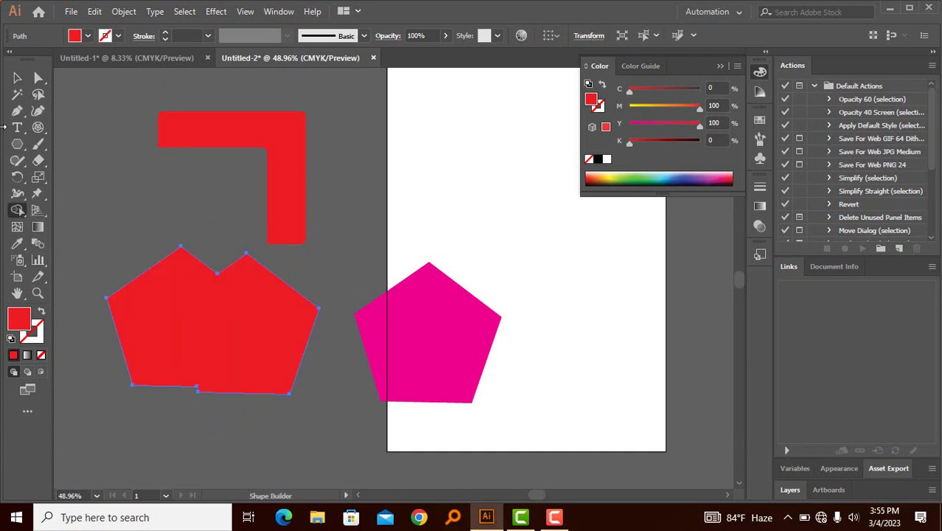
click(17, 77)
drag(177, 295, 219, 328)
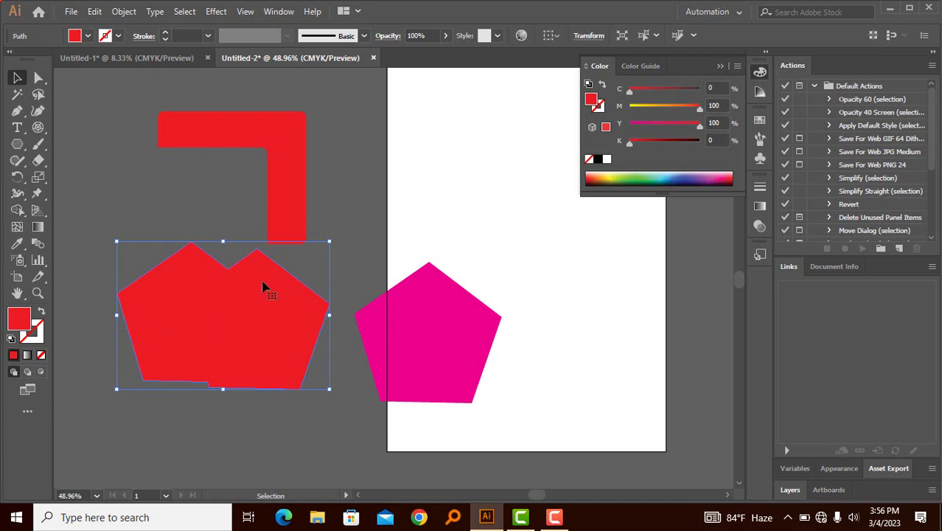
- Move the magenta pentagon upward and duplicate it to form a row of three overlapping pentagons across the artboard
drag(444, 338, 440, 203)
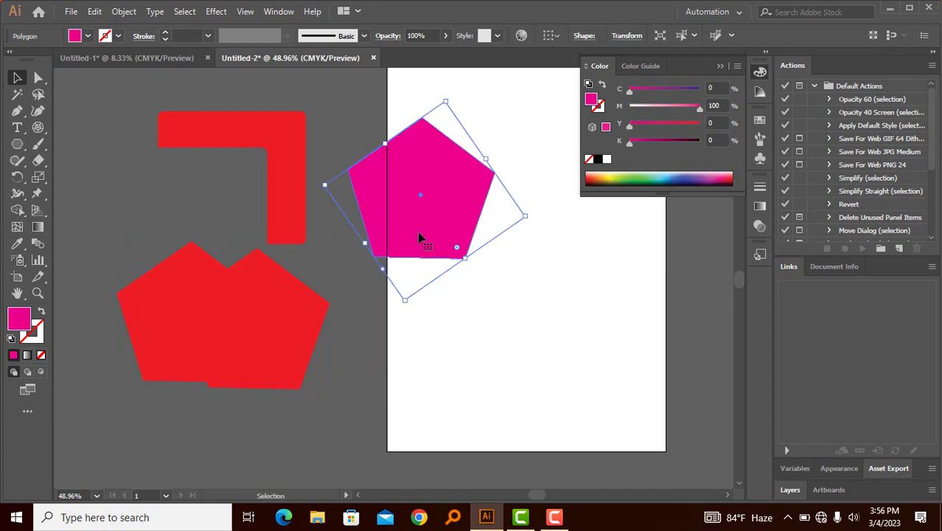
drag(434, 255, 220, 280)
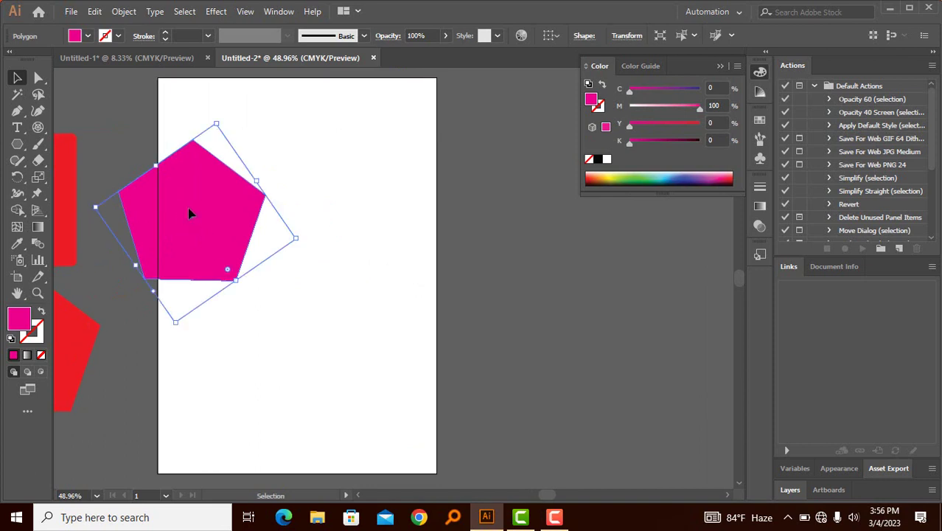
drag(190, 213, 146, 269)
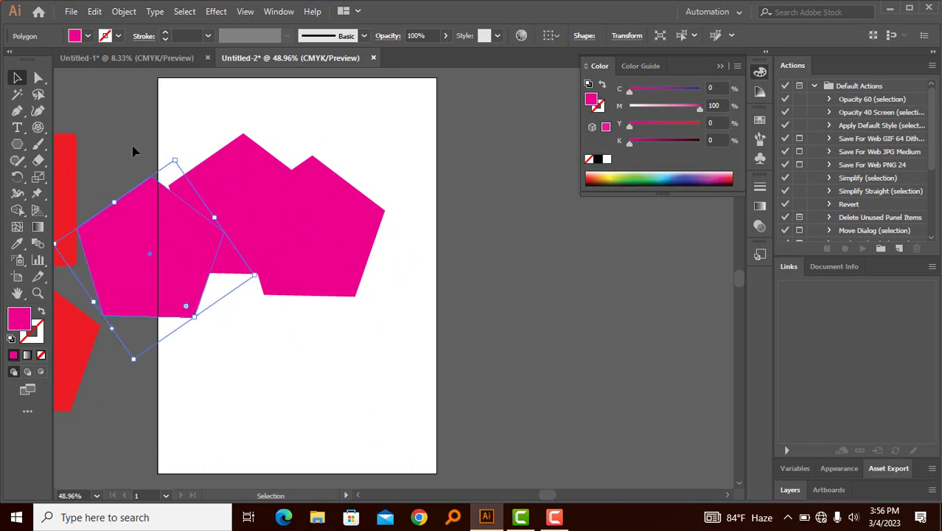
- Select the three magenta pentagons and cut the left and right ones out of the middle one with the Shape Builder tool
shift+click(309, 250)
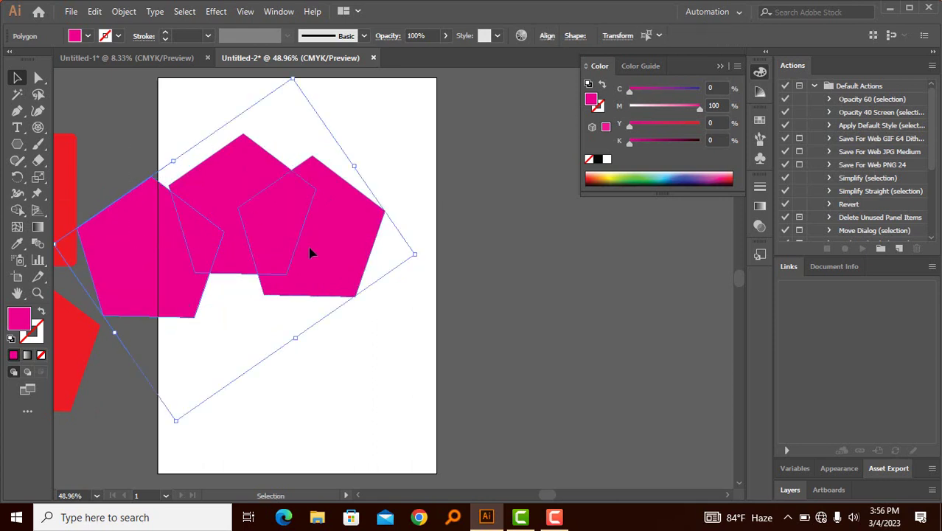
click(17, 209)
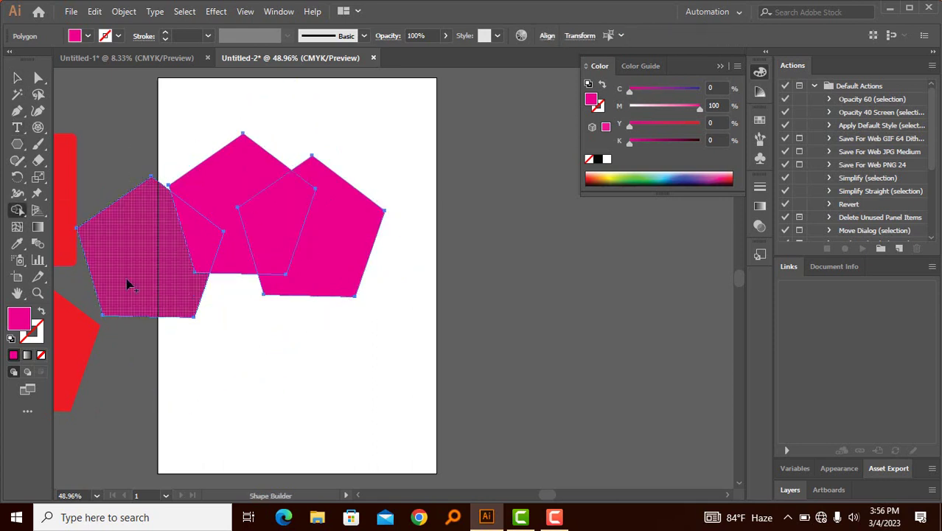
alt+click(193, 244)
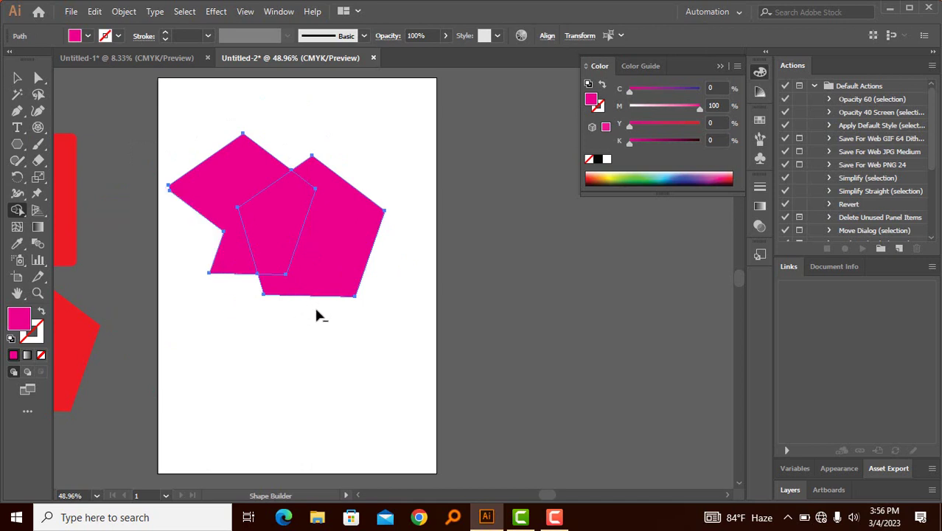
mouse_move(317, 314)
mouse_down()
mouse_move(280, 228)
mouse_move(238, 221)
mouse_move(275, 190)
mouse_move(230, 158)
mouse_up()
click(17, 78)
- Move the remaining magenta shape into the top-left corner of the artboard
click(482, 218)
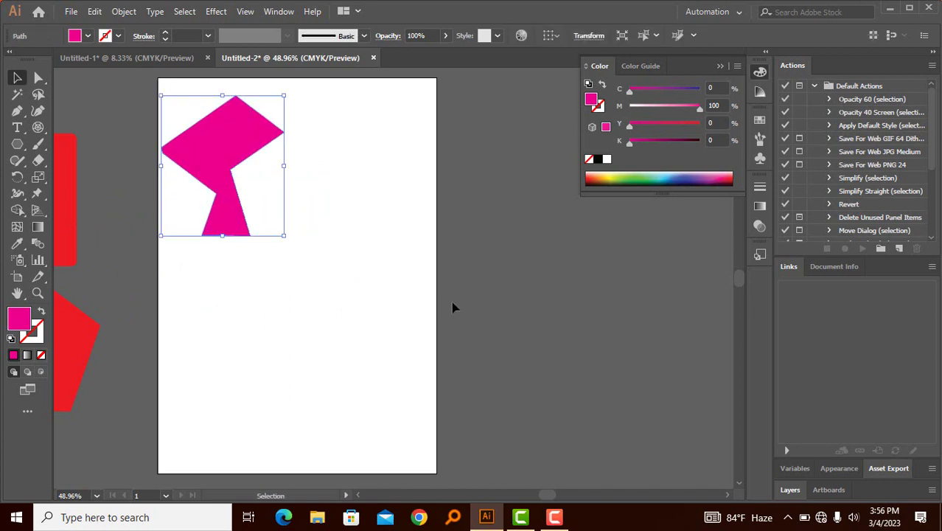
click(444, 292)
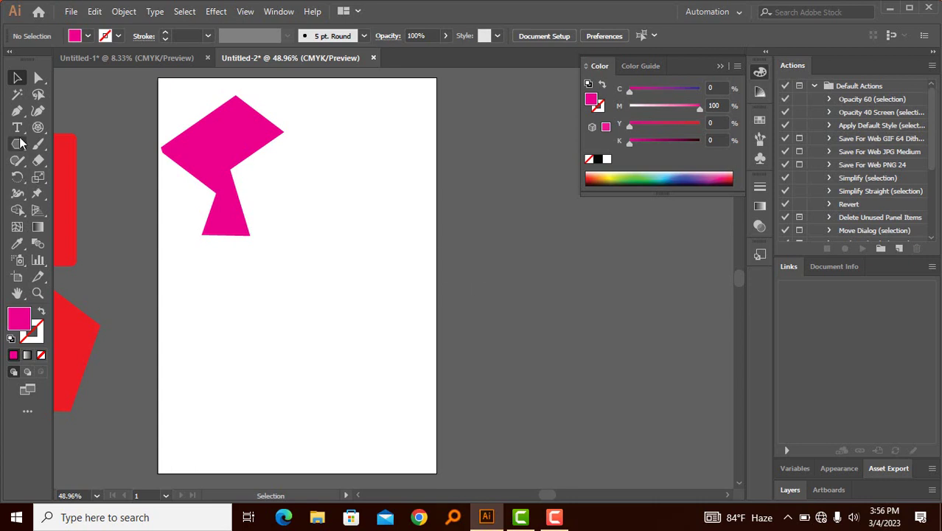
drag(17, 127, 88, 140)
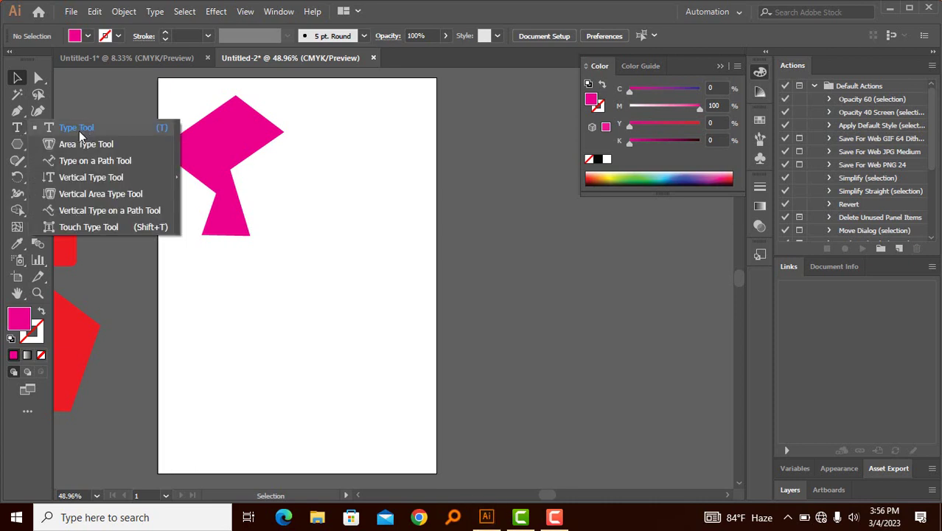
click(127, 307)
drag(224, 143, 208, 123)
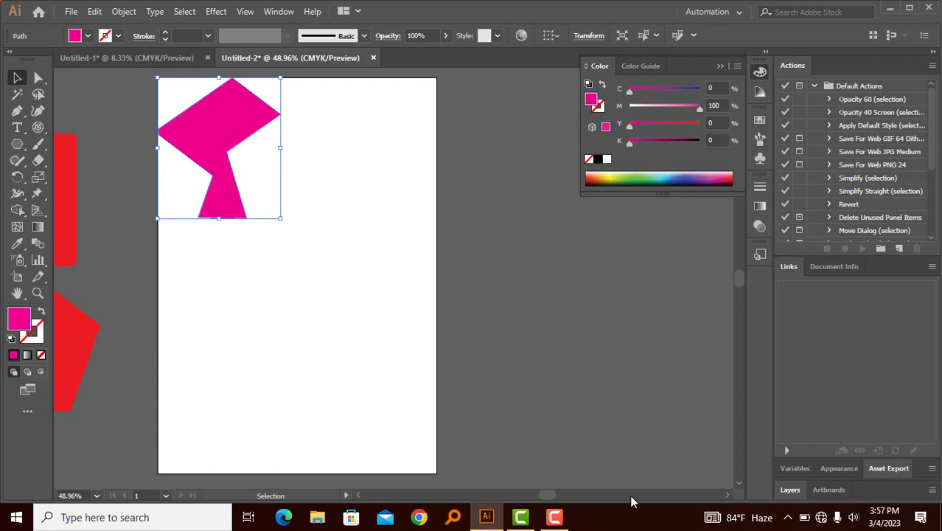
mouse_move(560, 522)
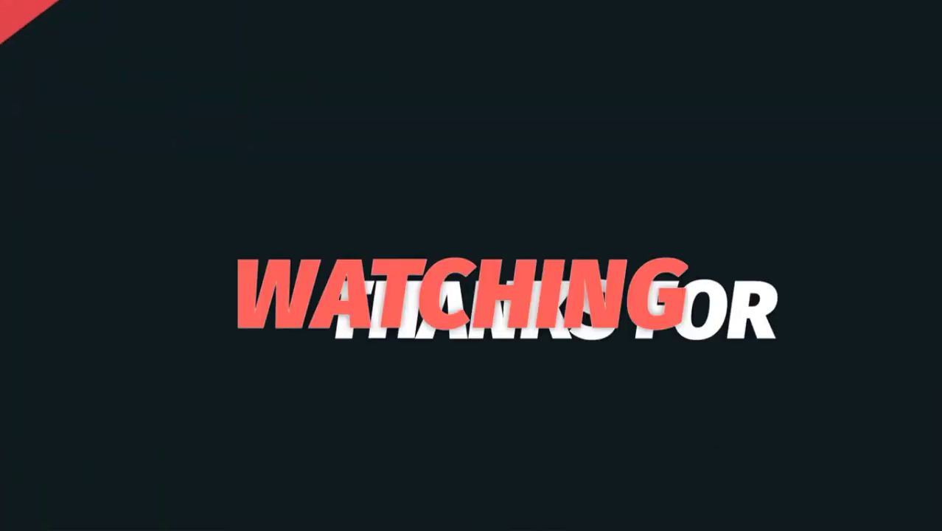